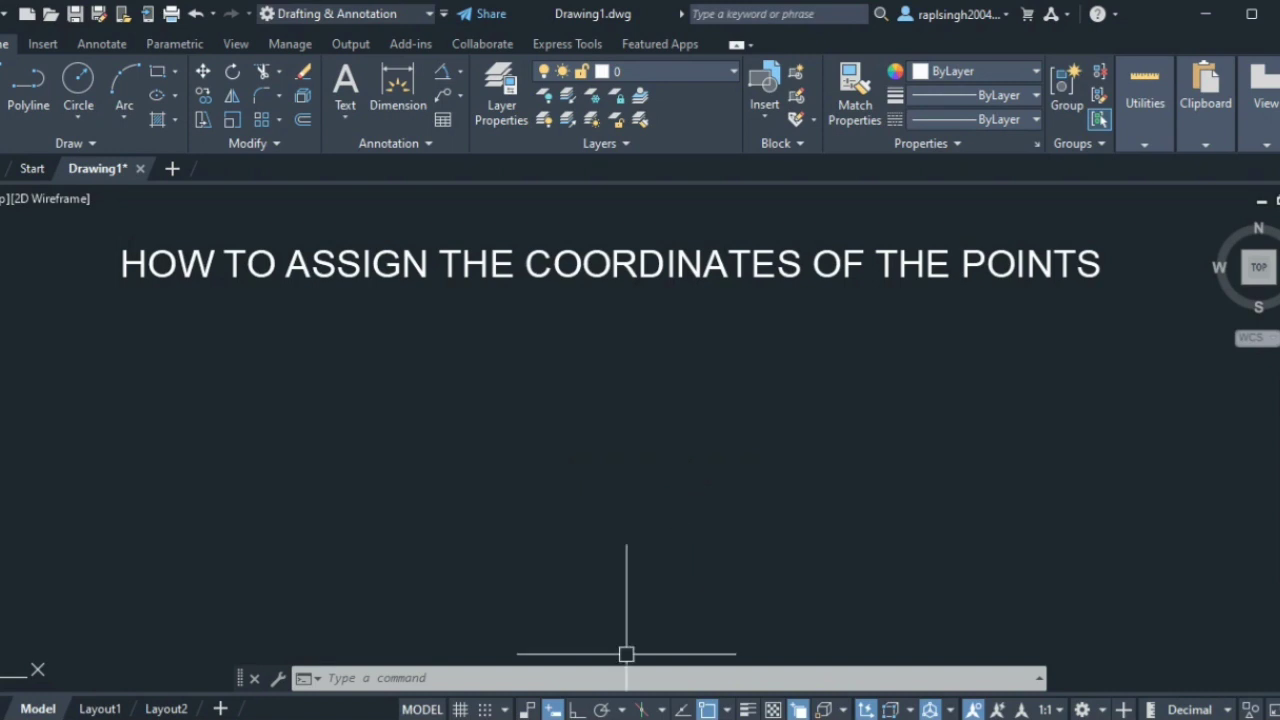
Step: Place six separate points below the title in a dipping, rising row from about (61.6, 43.4) to about (105.9, 58.1)
{"action": "left_click", "coordinate": [369, 681]}
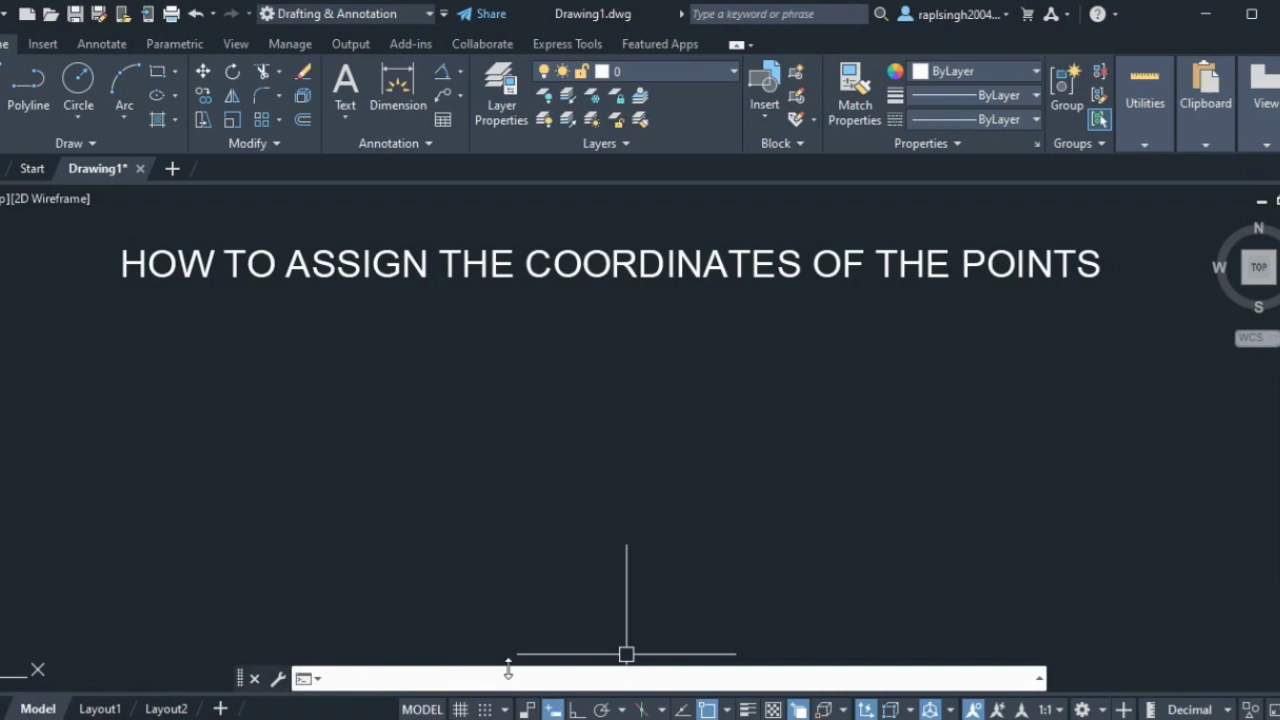
{"action": "type", "text": "PO"}
{"action": "key", "text": "Return"}
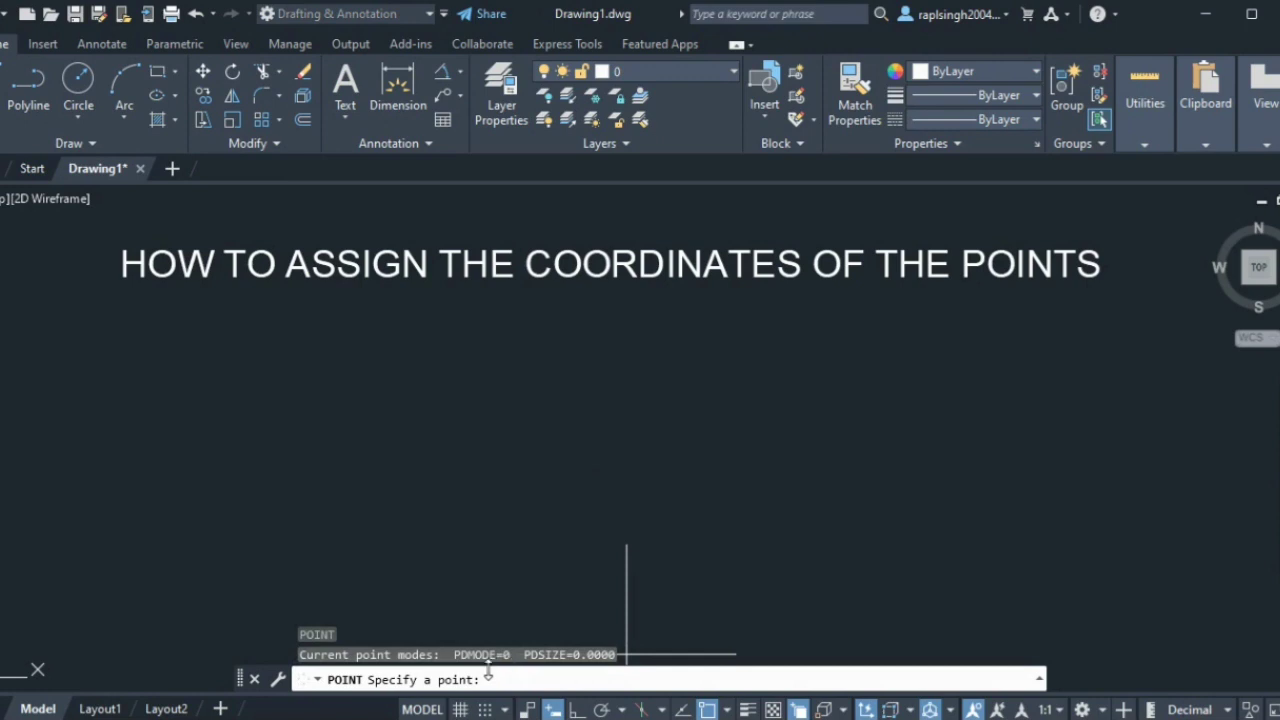
{"action": "left_click", "coordinate": [350, 572]}
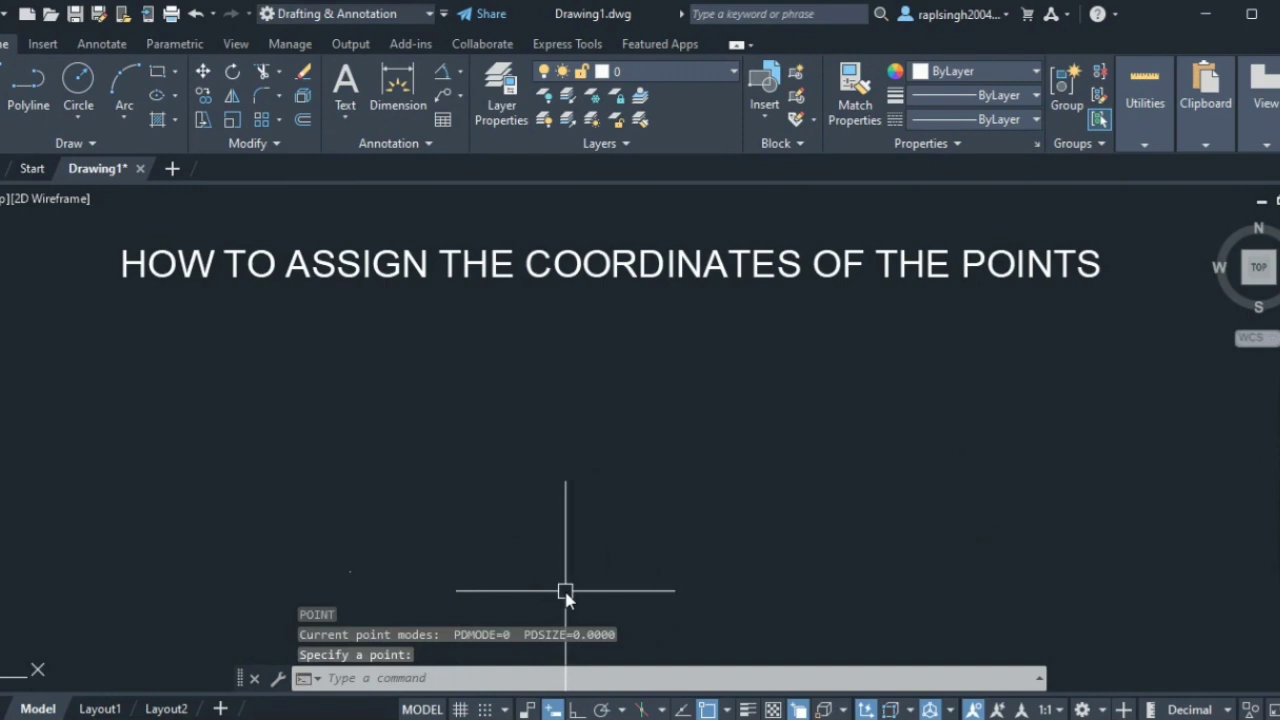
{"action": "key", "text": "Return"}
{"action": "left_click", "coordinate": [502, 604]}
{"action": "key", "text": "Return"}
{"action": "left_click", "coordinate": [652, 561]}
{"action": "key", "text": "Return"}
{"action": "left_click", "coordinate": [715, 460]}
{"action": "key", "text": "Return"}
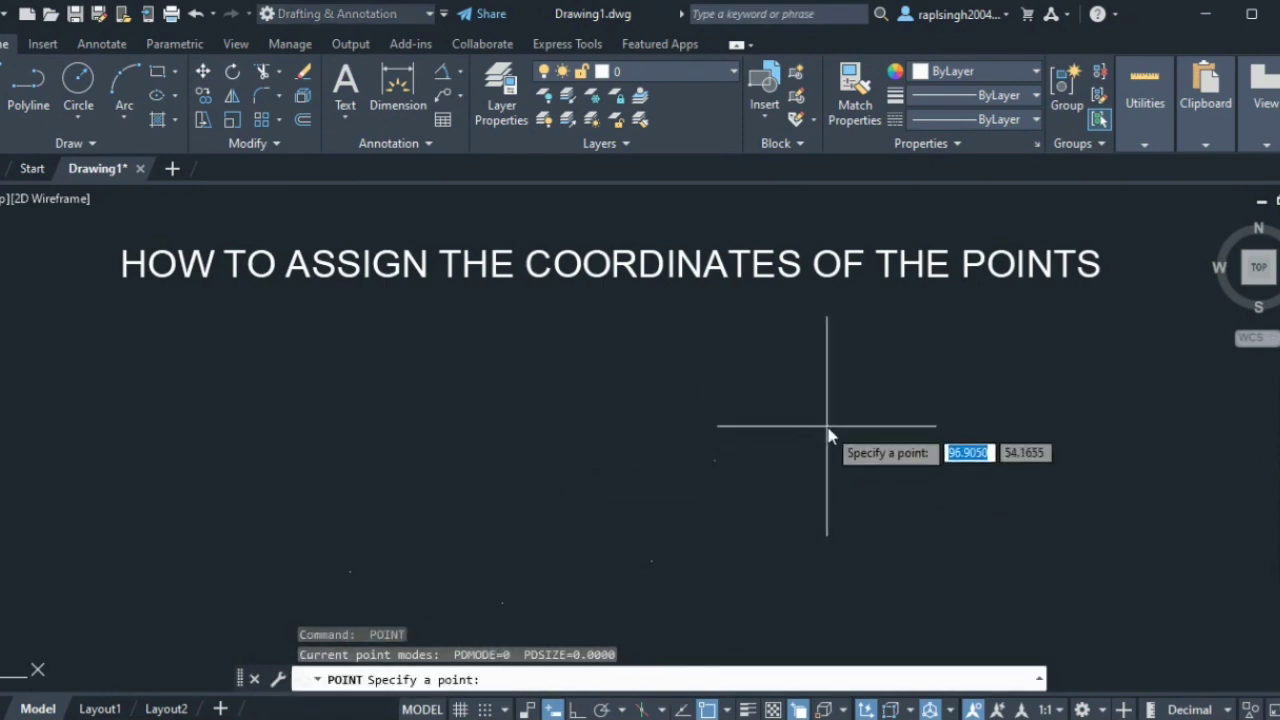
{"action": "left_click", "coordinate": [826, 427]}
{"action": "key", "text": "Return"}
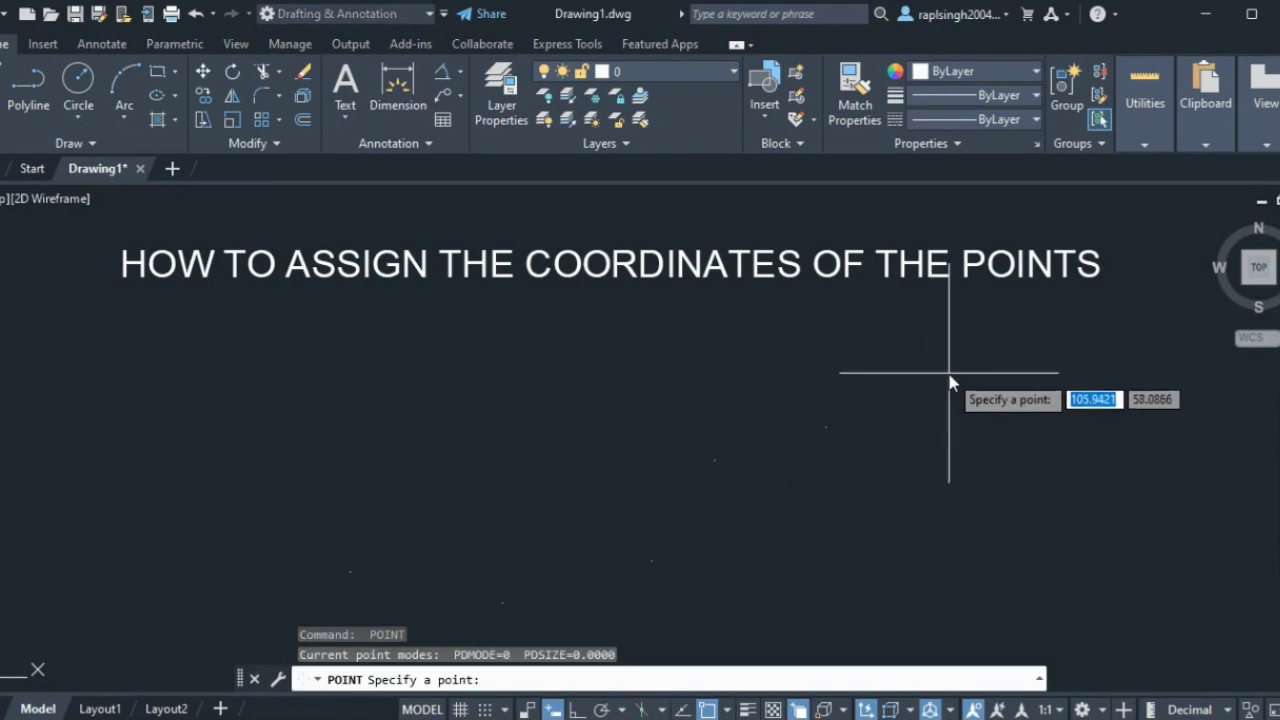
{"action": "left_click", "coordinate": [948, 374]}
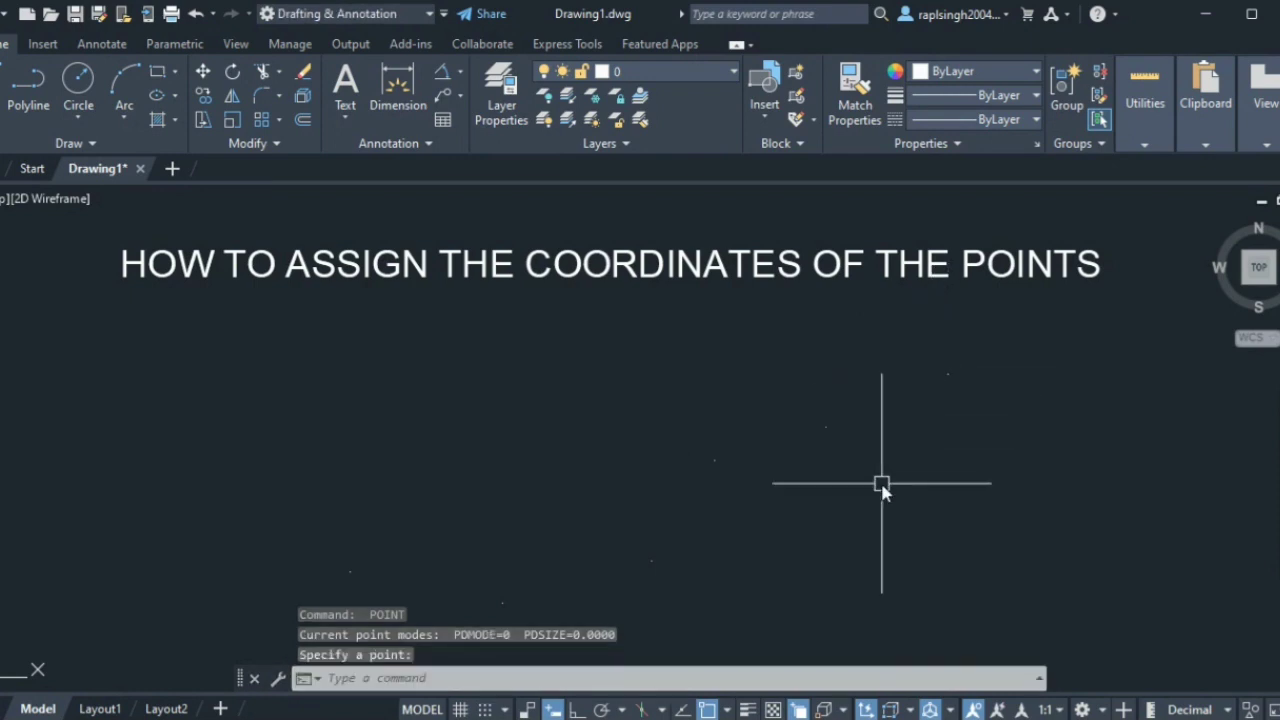
Step: Set the drawing's point style to the X-shaped marker with PTYPE
{"action": "left_click", "coordinate": [567, 686]}
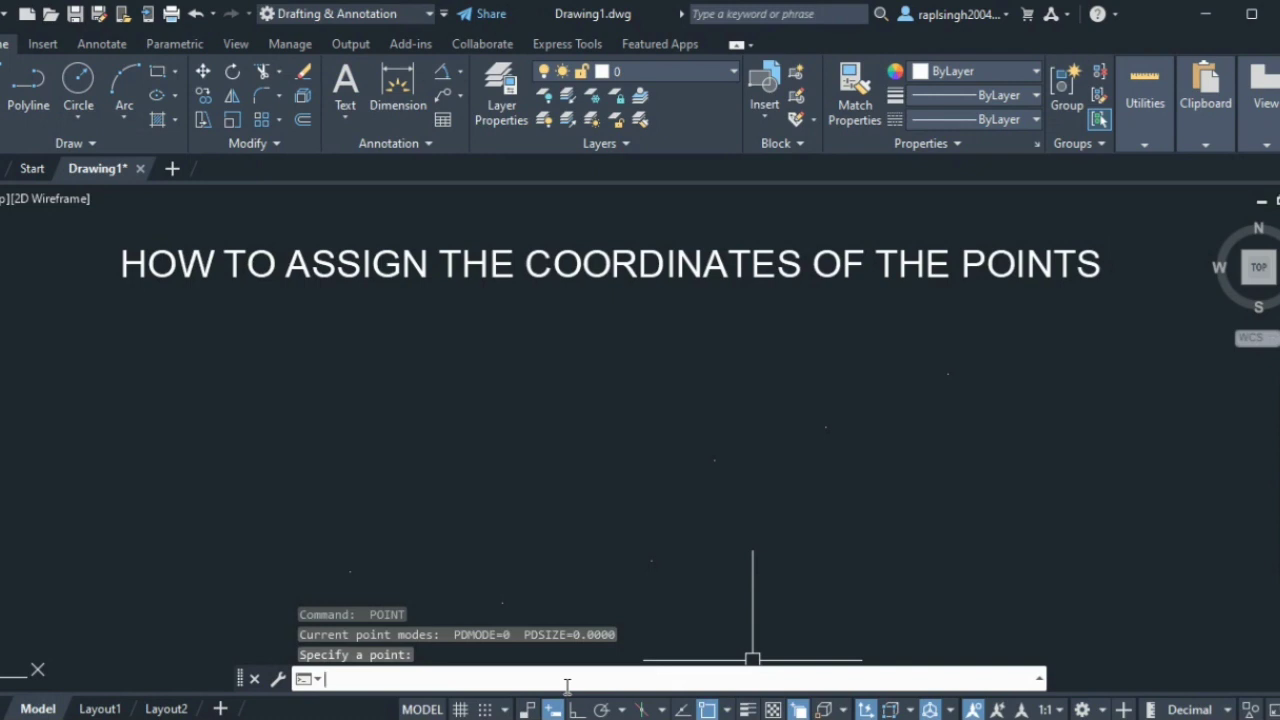
{"action": "type", "text": "PTYPE"}
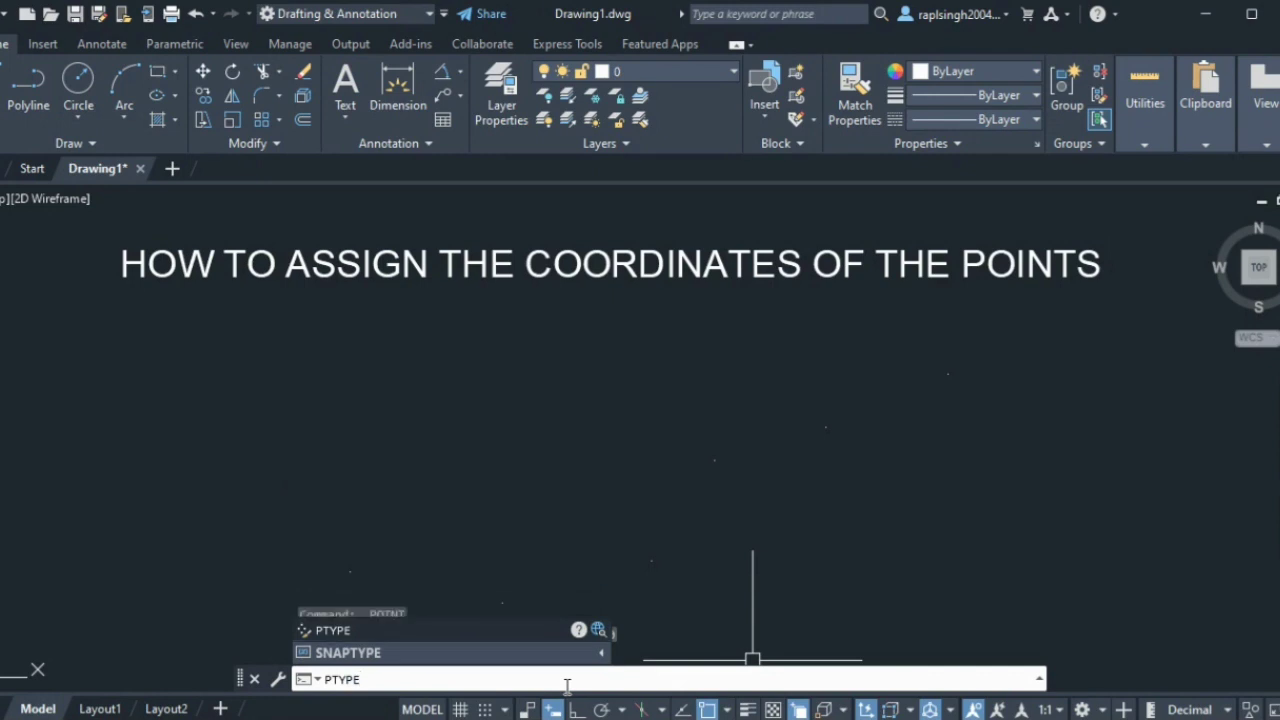
{"action": "key", "text": "Return"}
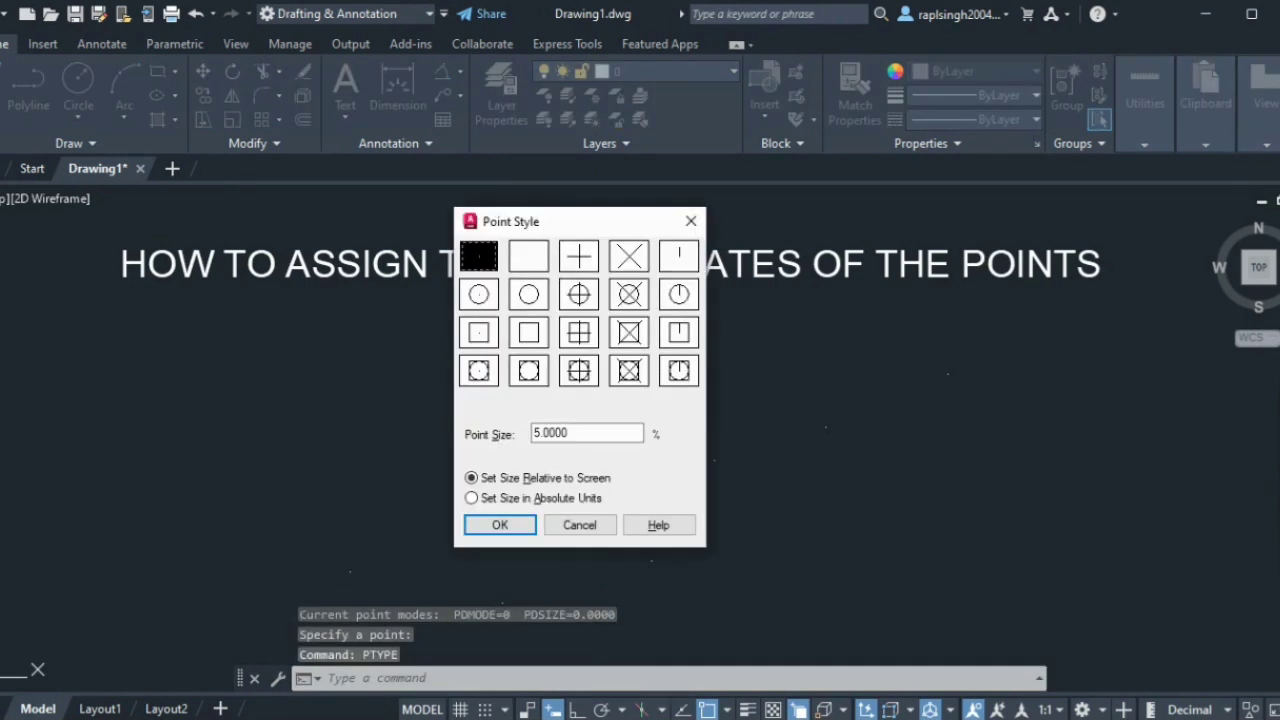
{"action": "left_click", "coordinate": [629, 257]}
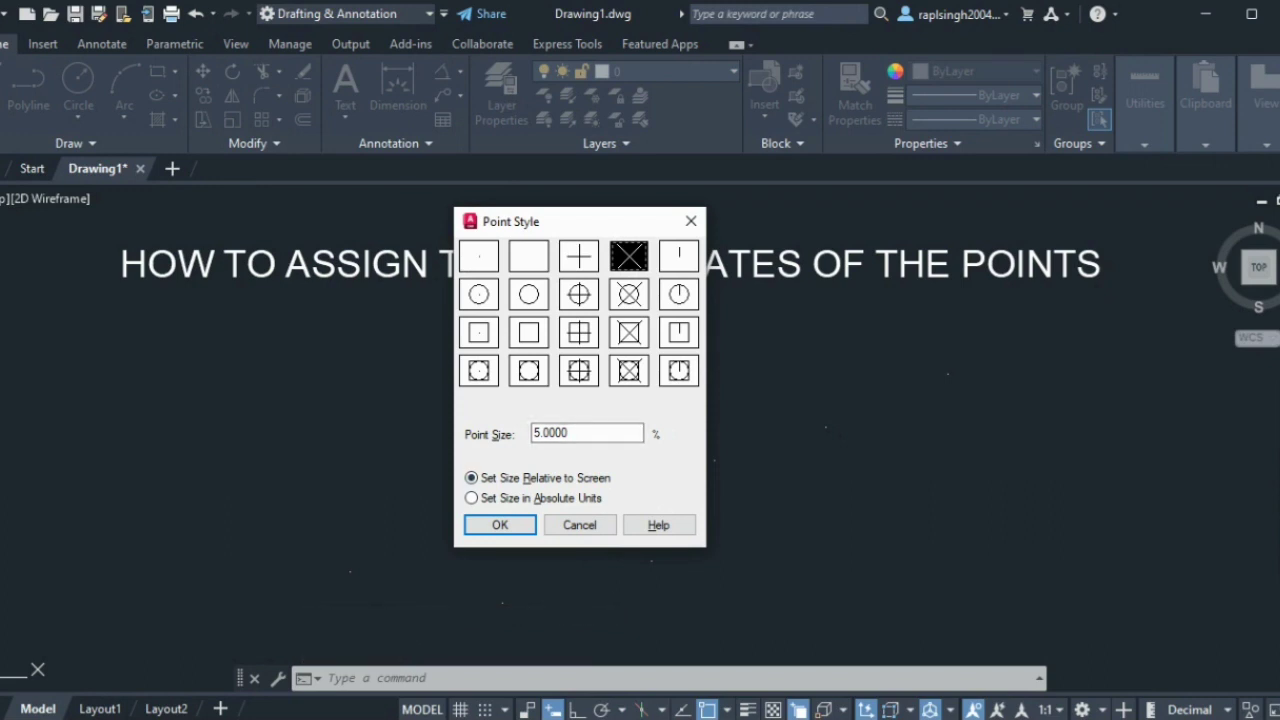
{"action": "left_click", "coordinate": [500, 525]}
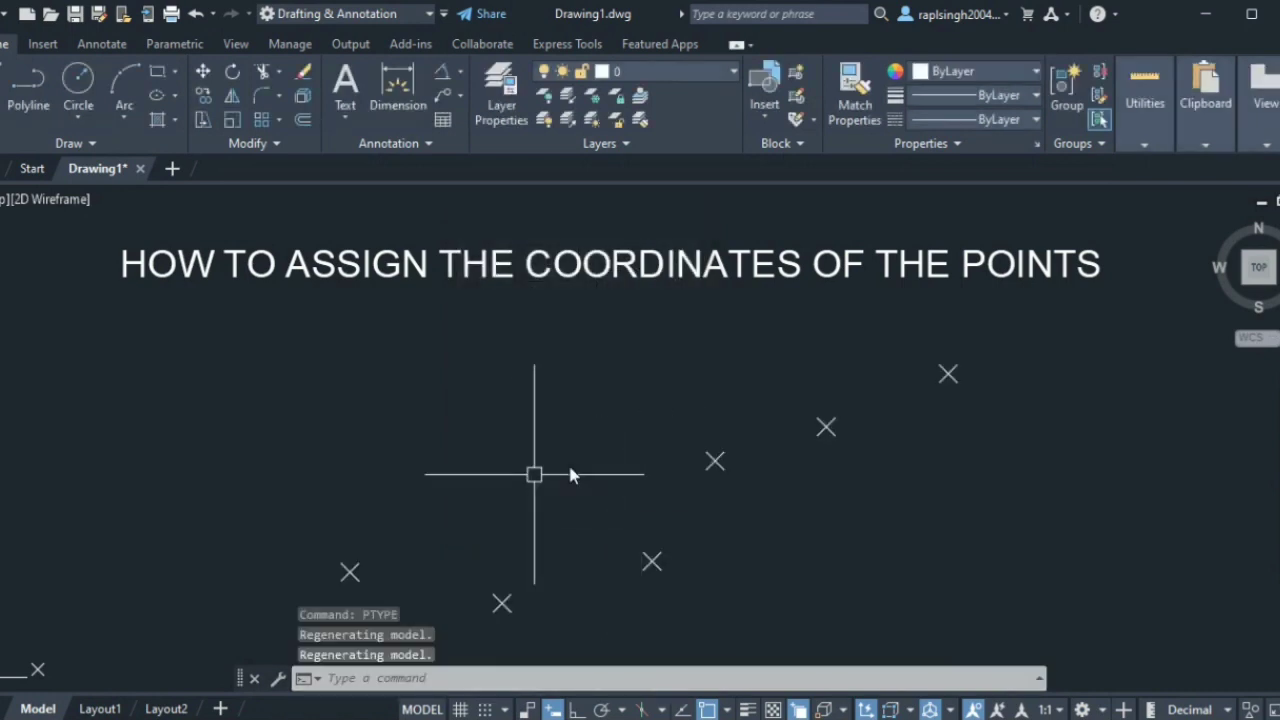
Step: Draw a fit-point spline through all six points, from the lower-left point to the upper-right one
{"action": "left_click", "coordinate": [74, 145]}
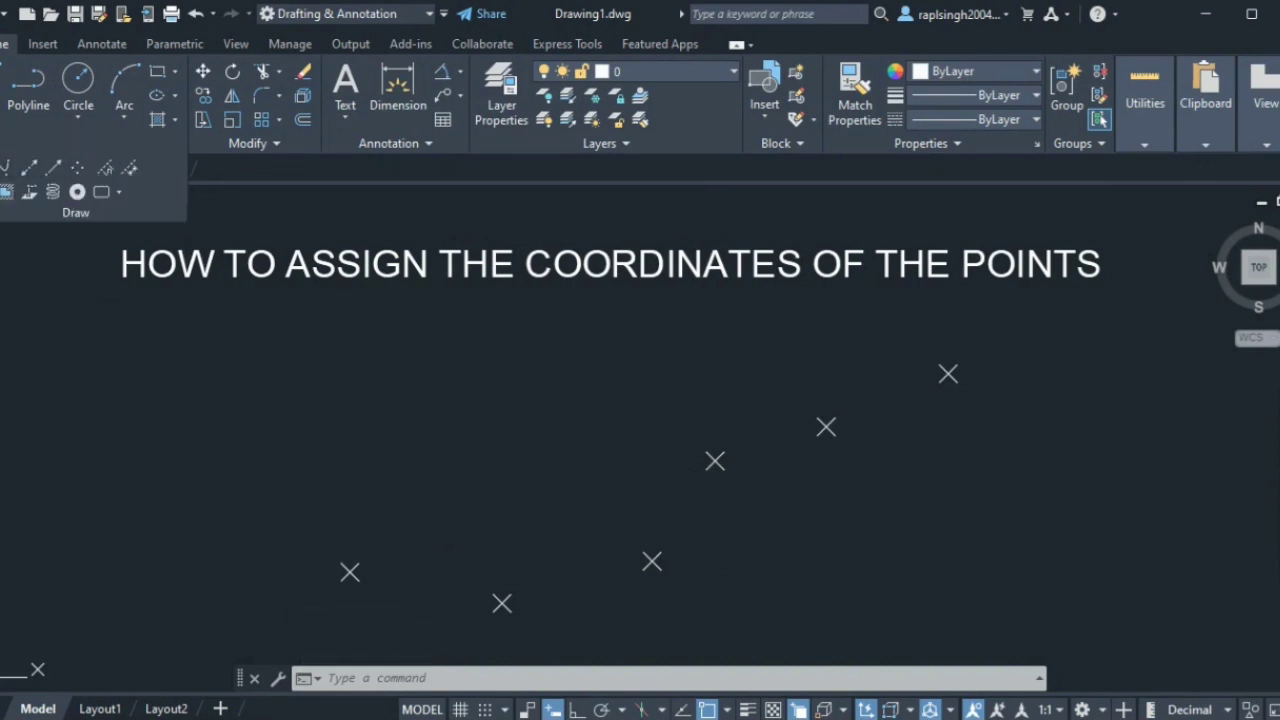
{"action": "left_click", "coordinate": [3, 168]}
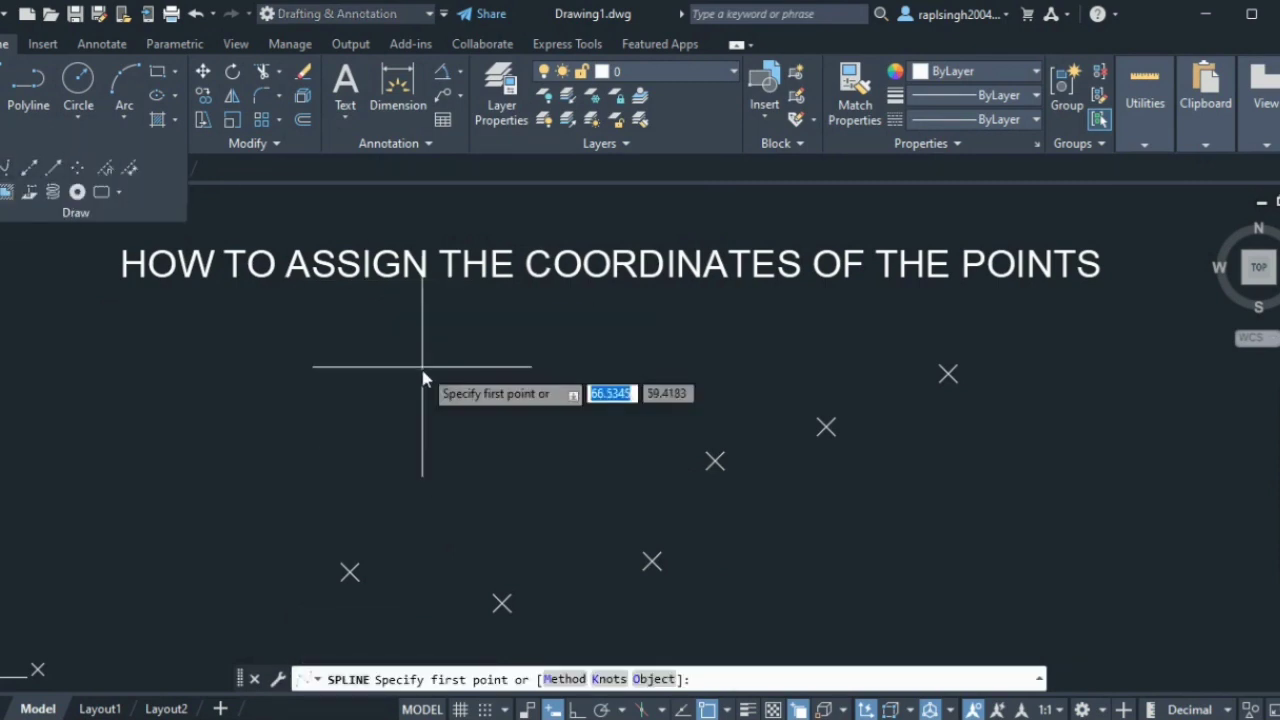
{"action": "left_click", "coordinate": [350, 572]}
{"action": "left_click", "coordinate": [502, 602]}
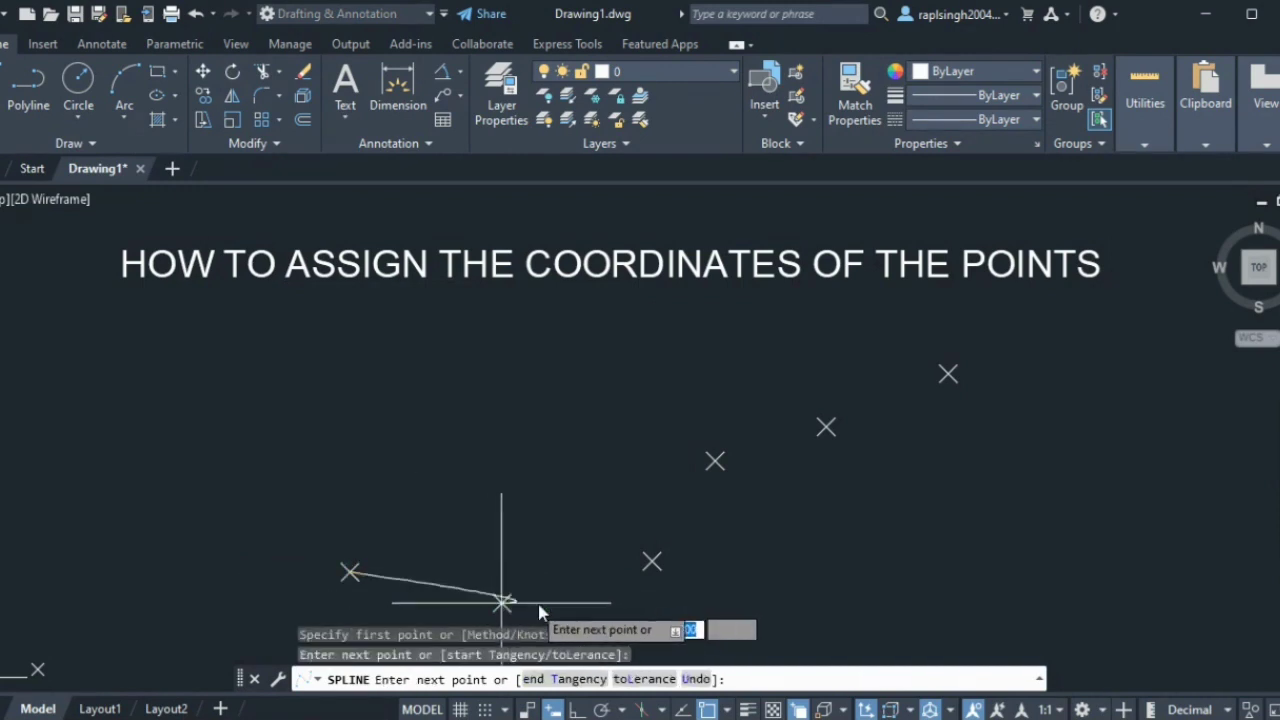
{"action": "left_click", "coordinate": [652, 561]}
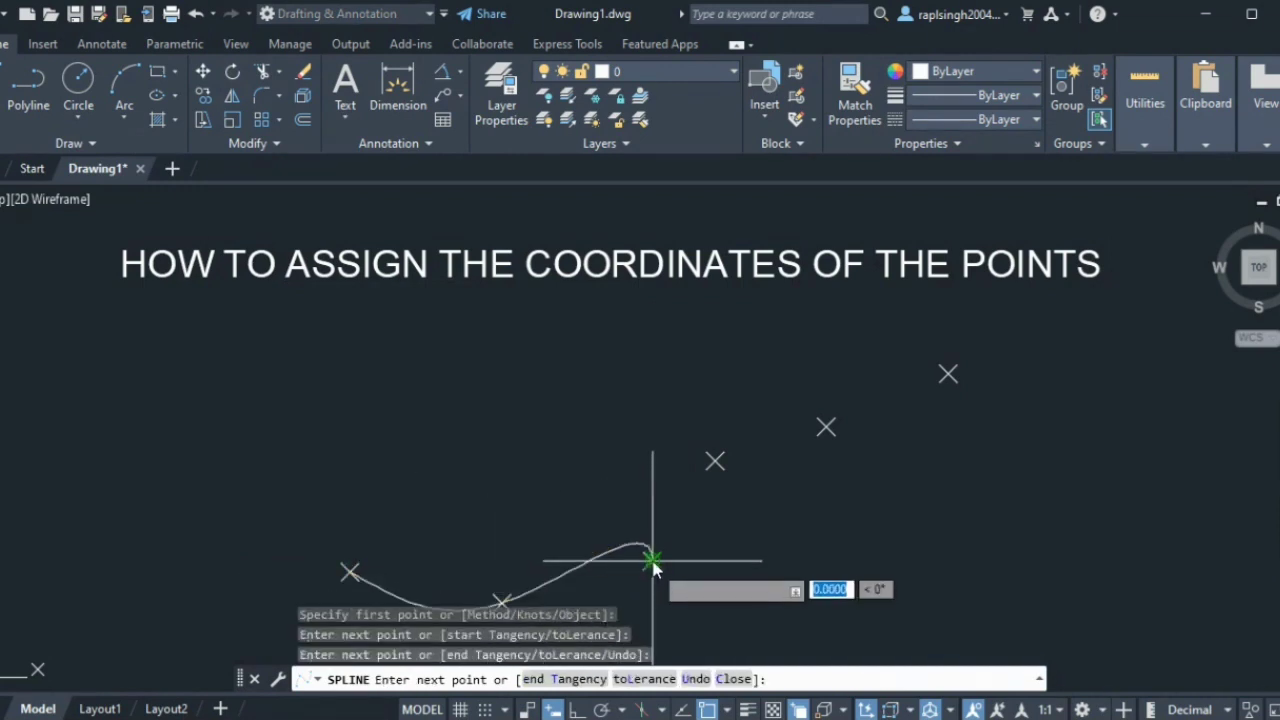
{"action": "left_click", "coordinate": [715, 461]}
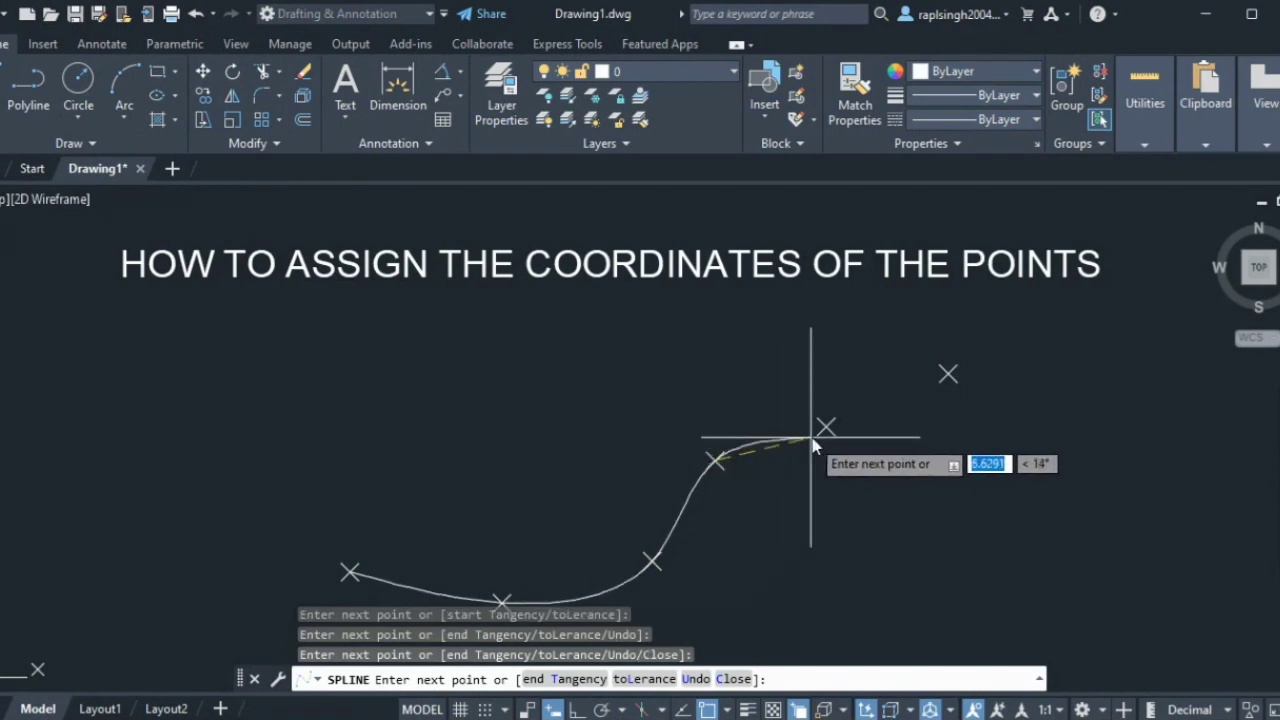
{"action": "left_click", "coordinate": [826, 427]}
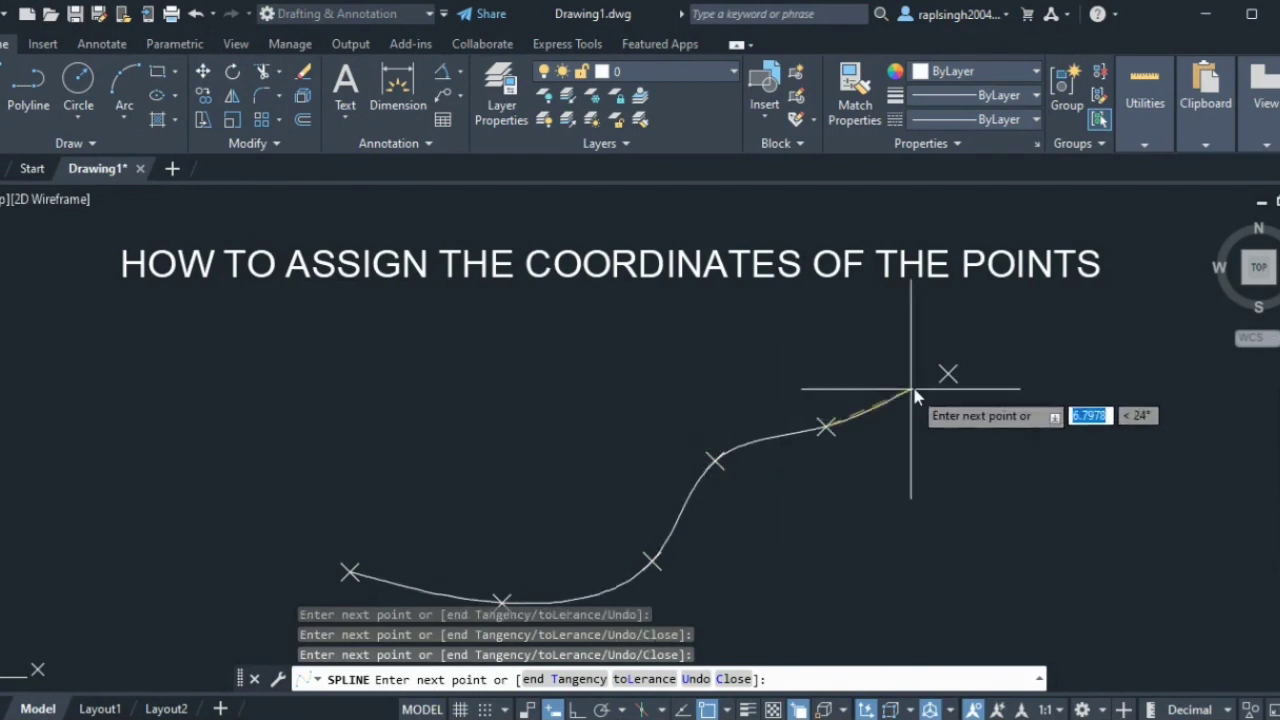
{"action": "left_click", "coordinate": [949, 374]}
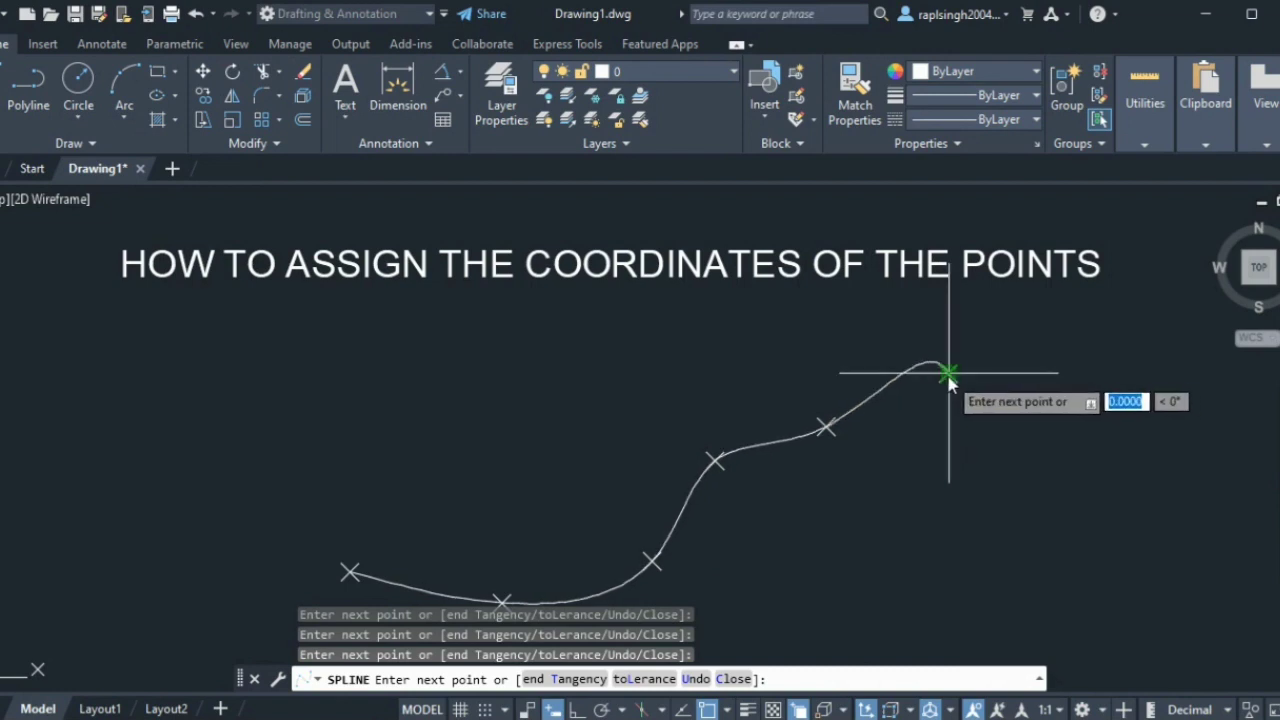
{"action": "key", "text": "Return"}
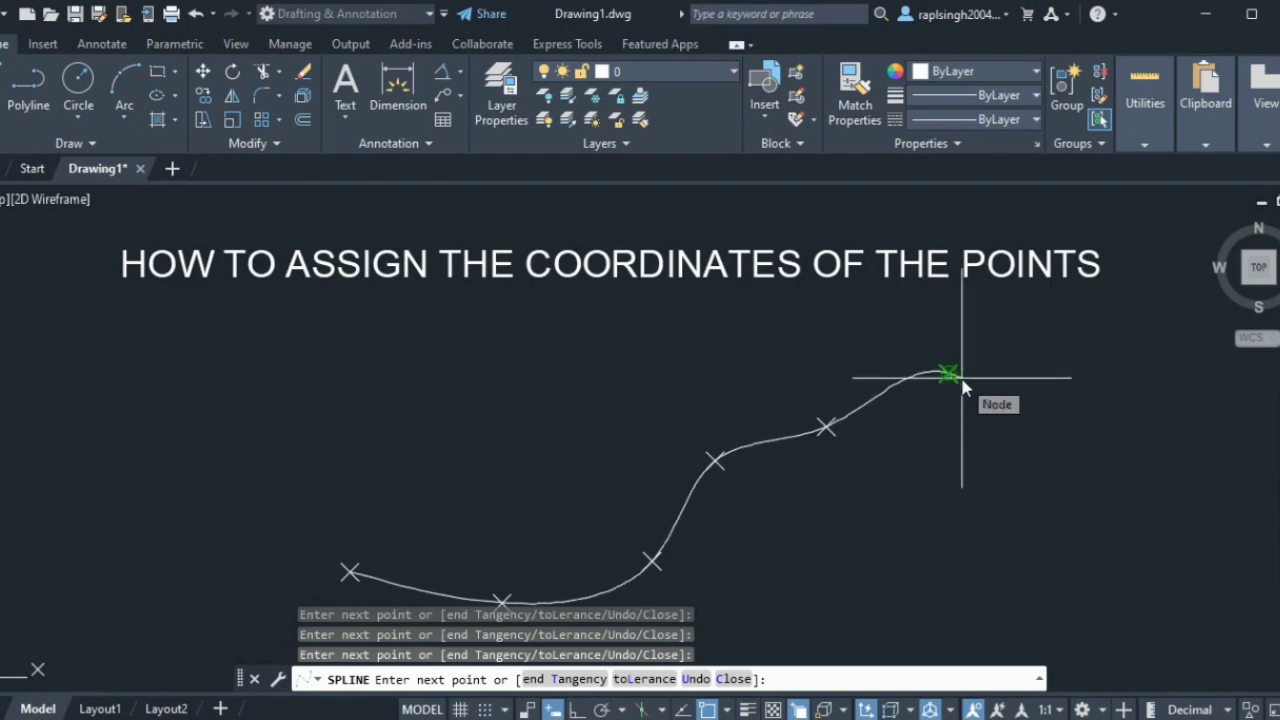
Step: Start a FIELD of the Object type in the Objects category and link it to the leftmost point on the spline
{"action": "scroll", "coordinate": [991, 334], "scroll_direction": "up", "scroll_amount": 3}
{"action": "scroll", "coordinate": [977, 363], "scroll_direction": "down", "scroll_amount": 3}
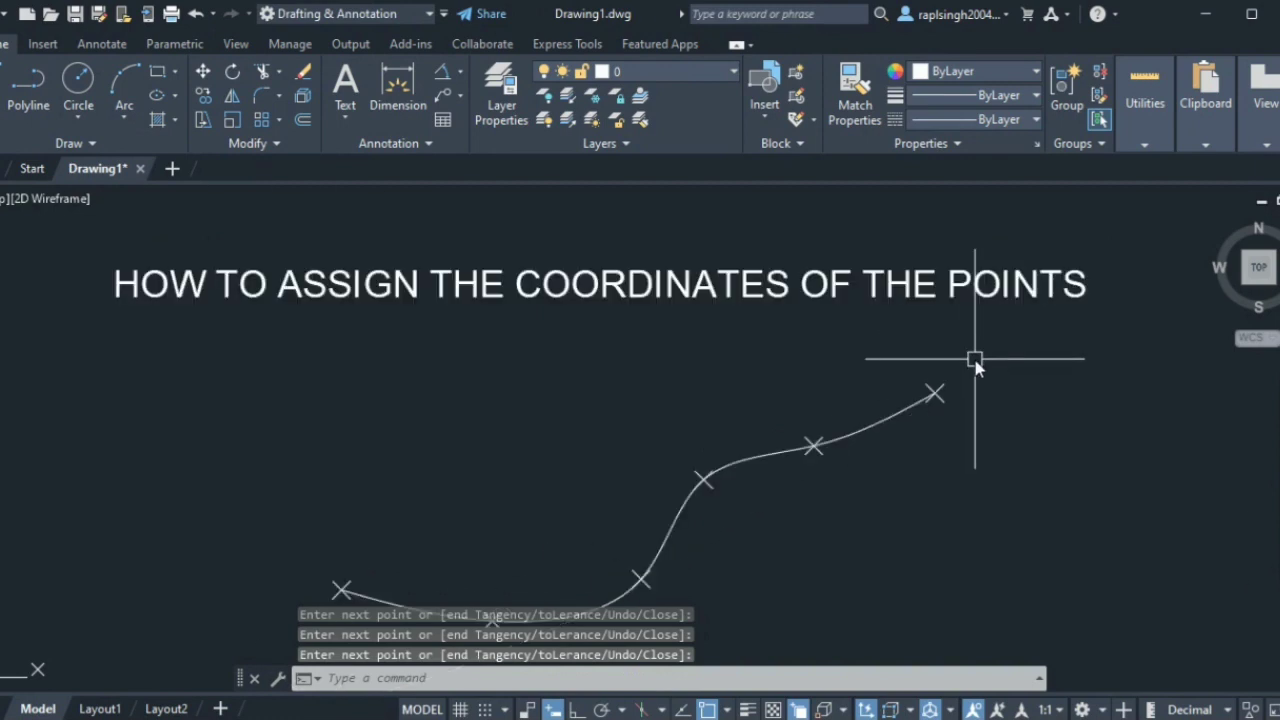
{"action": "mouse_move", "coordinate": [921, 467]}
{"action": "middle_mouse_down"}
{"action": "mouse_move", "coordinate": [908, 414]}
{"action": "mouse_move", "coordinate": [959, 455]}
{"action": "middle_mouse_up"}
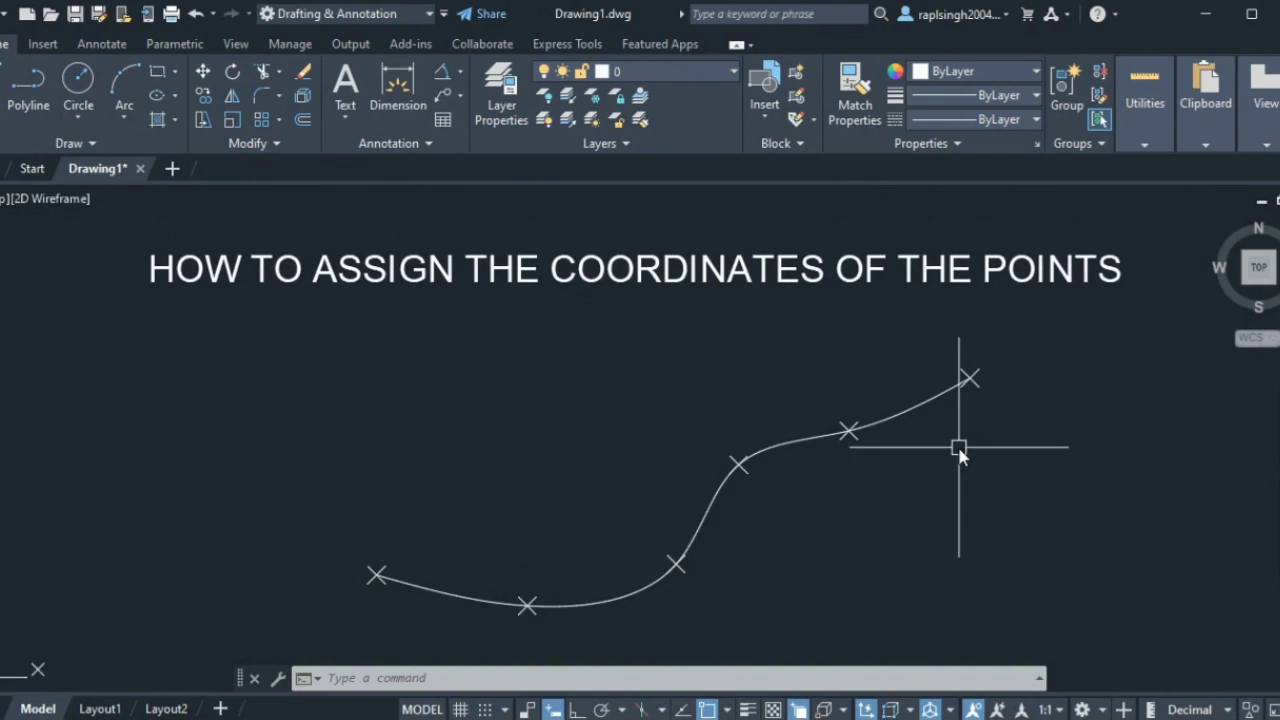
{"action": "left_click", "coordinate": [408, 677]}
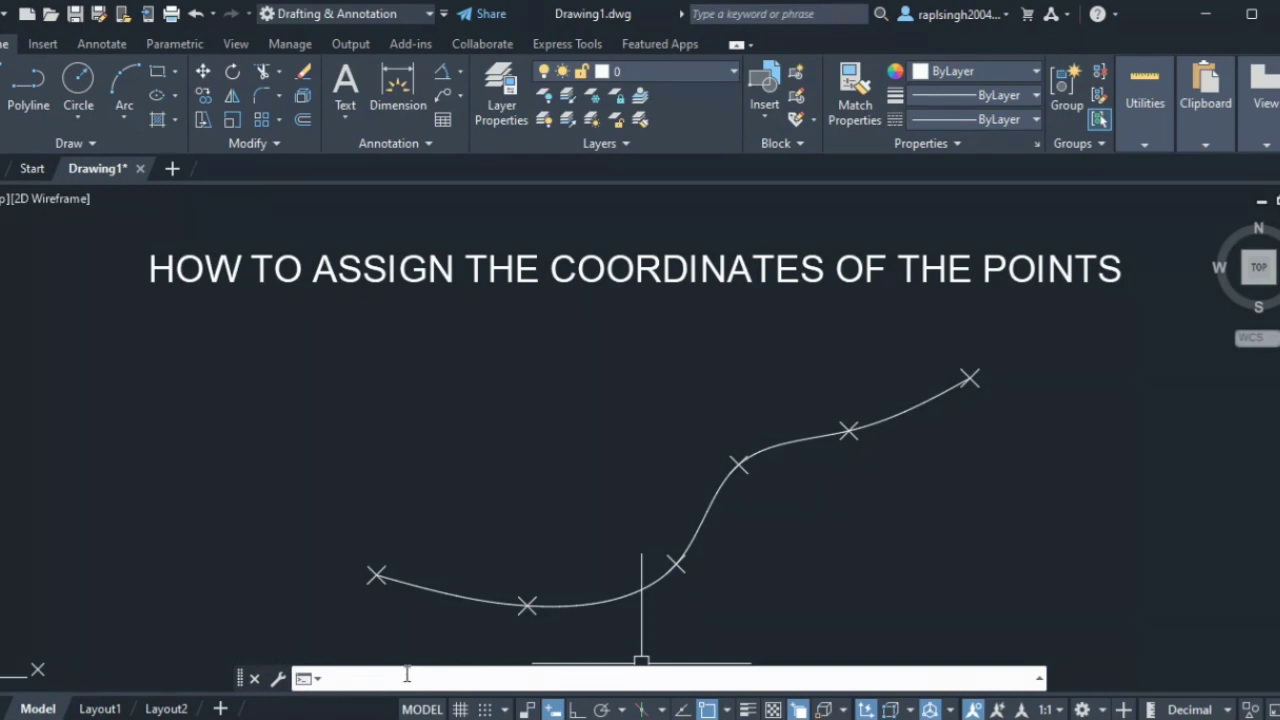
{"action": "type", "text": "FIELD"}
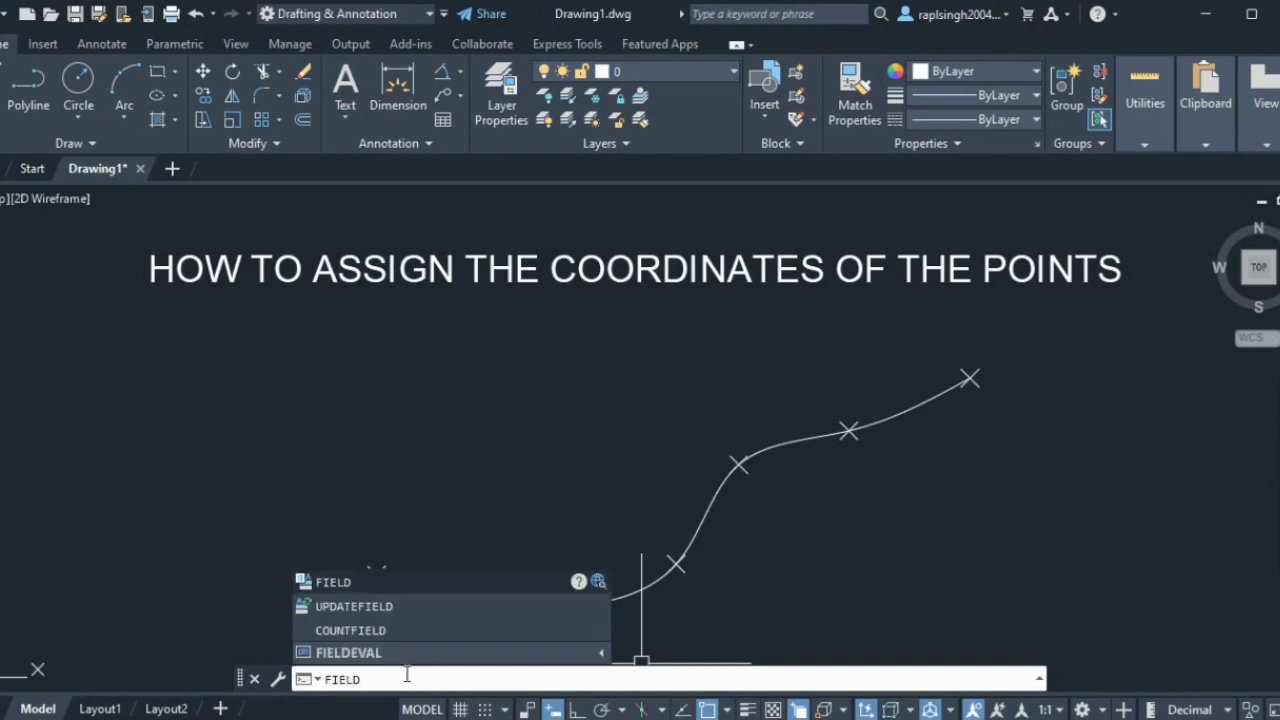
{"action": "key", "text": "Return"}
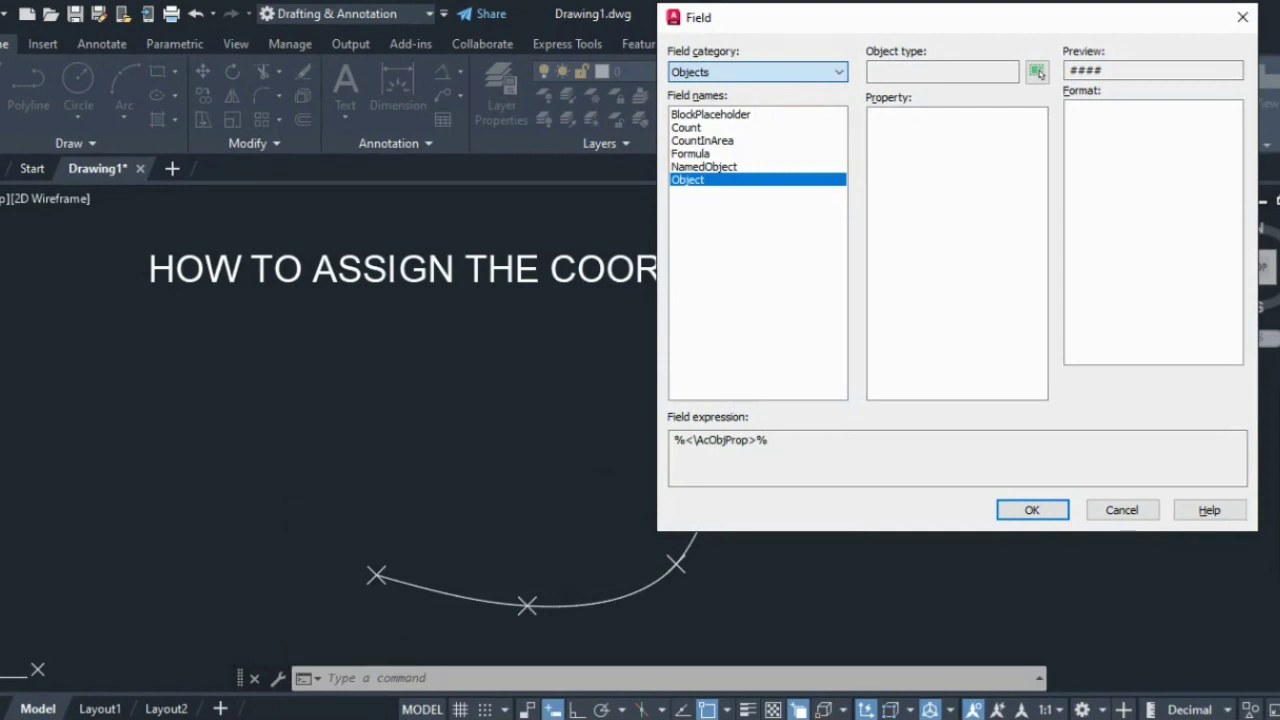
{"action": "left_click", "coordinate": [710, 114]}
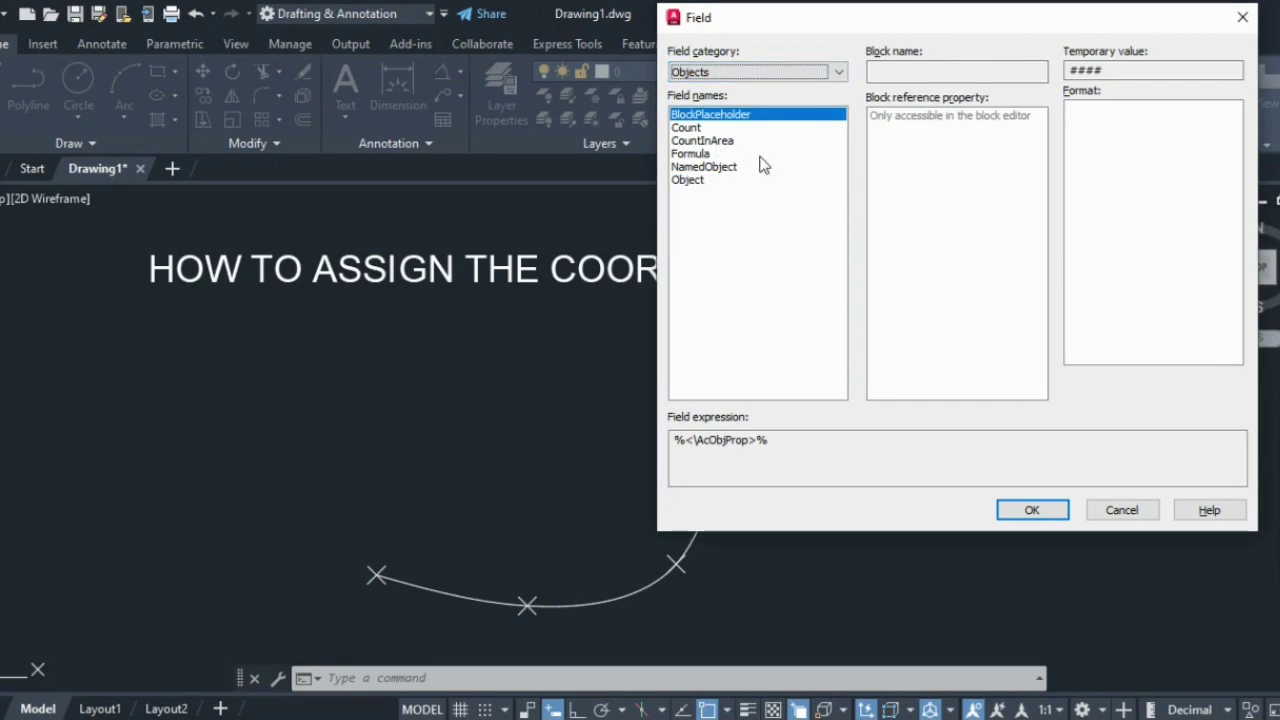
{"action": "left_click", "coordinate": [690, 180]}
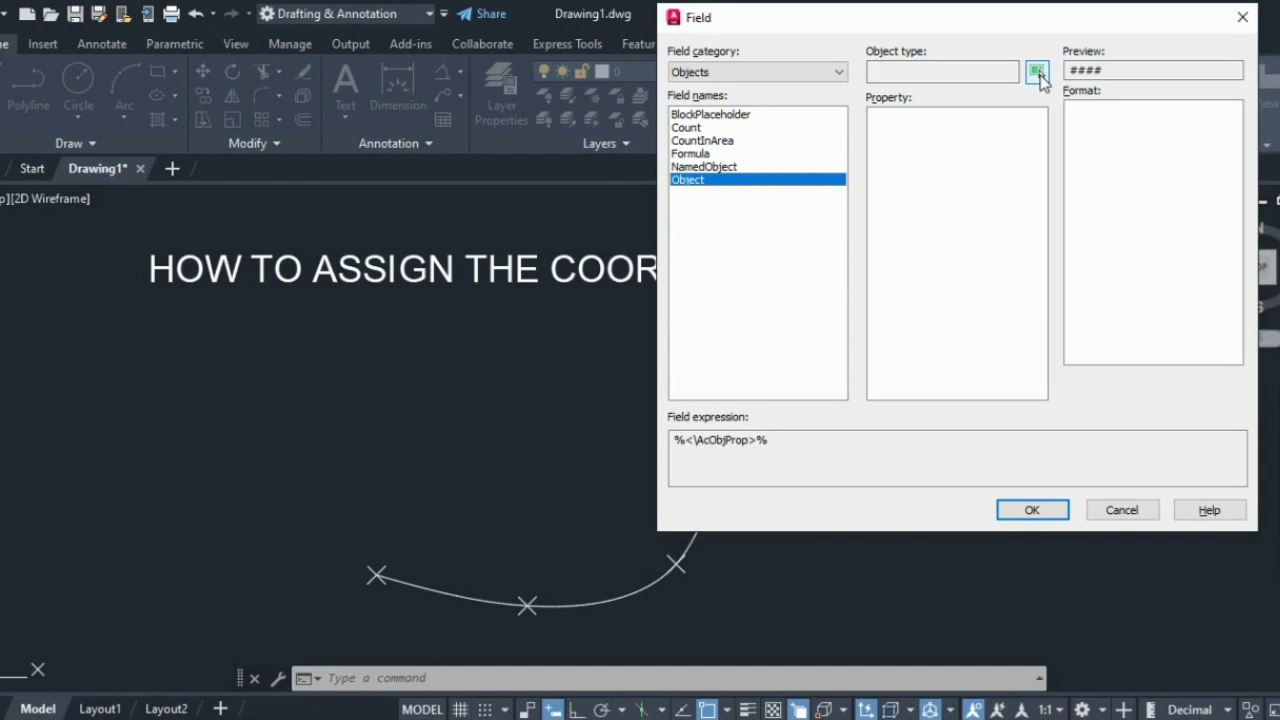
{"action": "left_click", "coordinate": [1037, 73]}
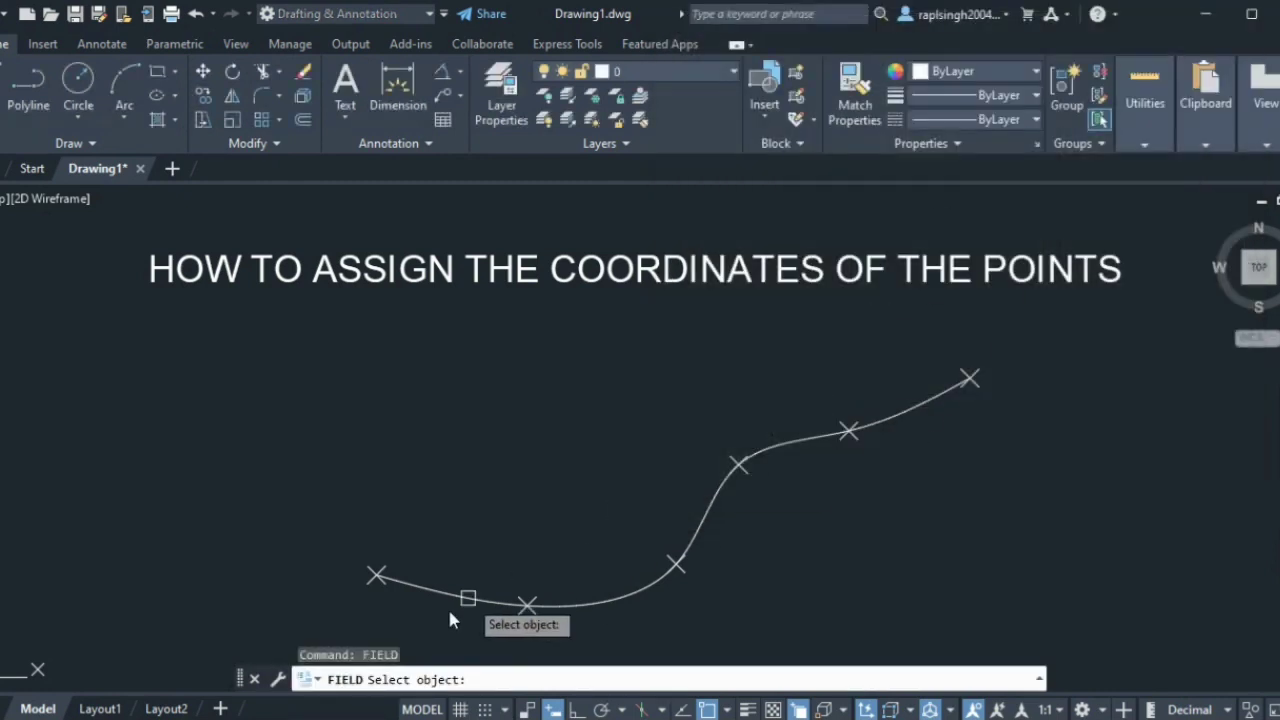
{"action": "left_click", "coordinate": [375, 575]}
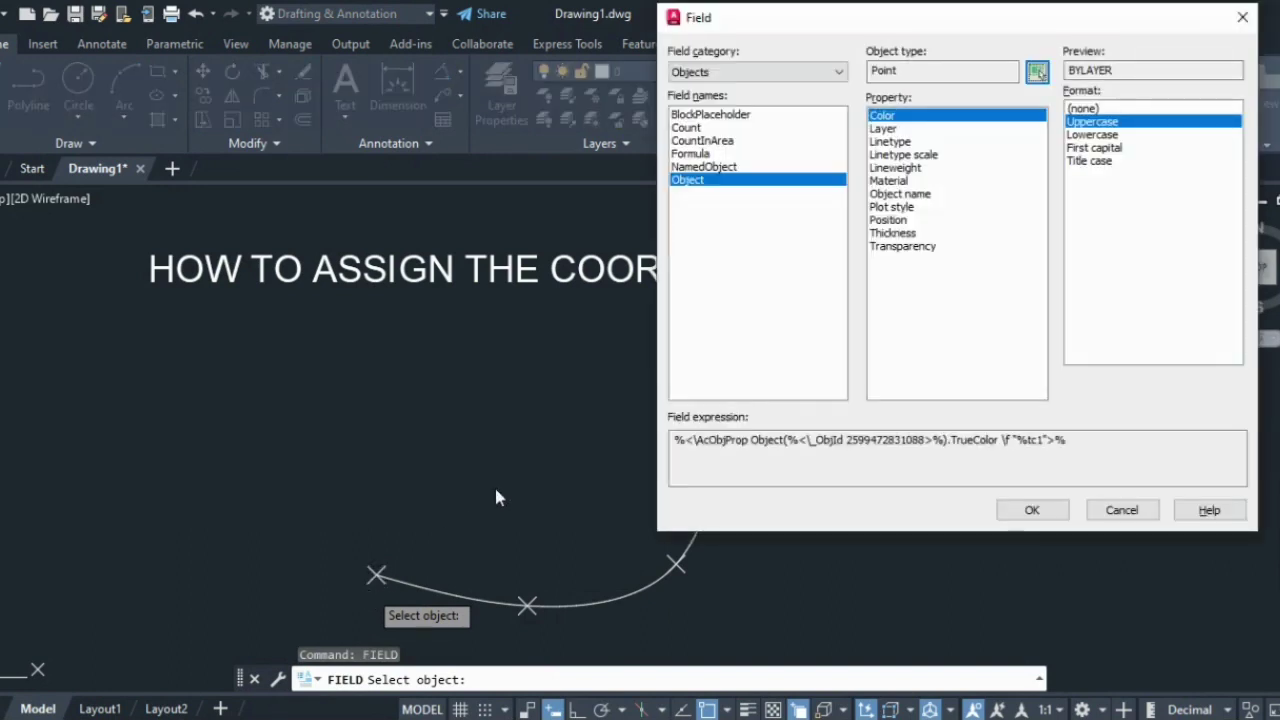
Step: Set the field to the point's Position property with only the X coordinate included
{"action": "left_click", "coordinate": [888, 220]}
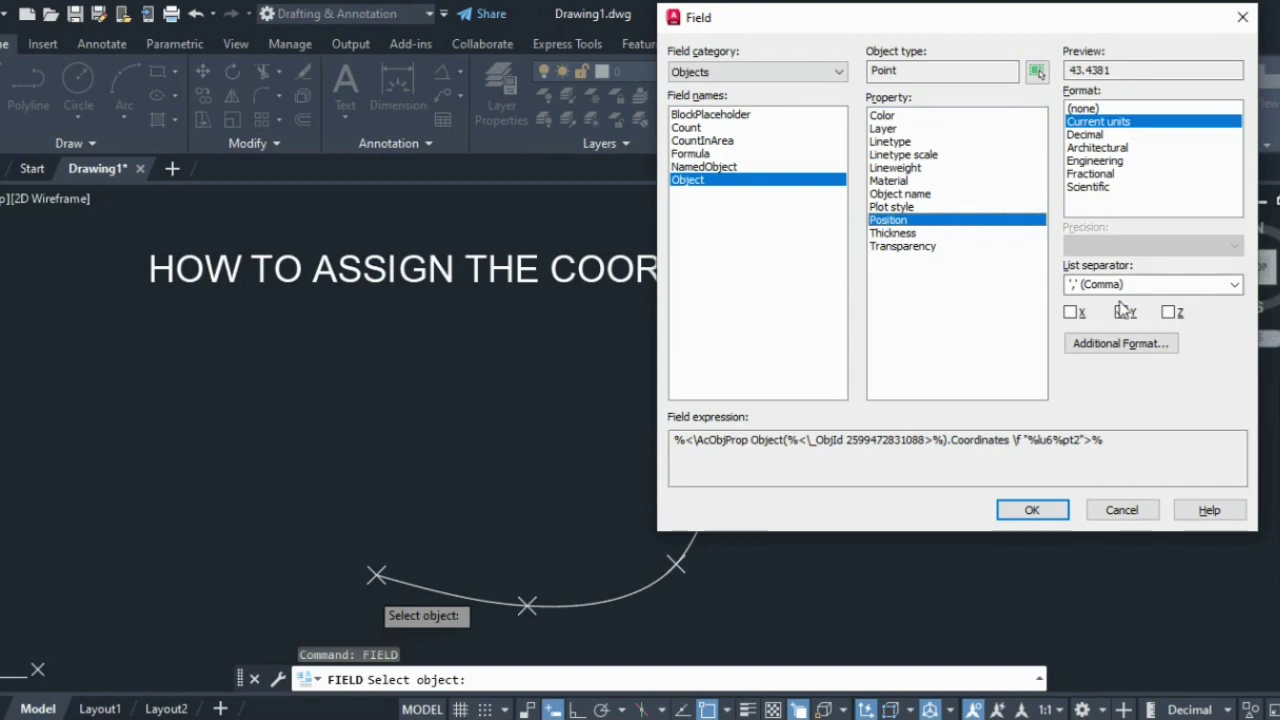
{"action": "left_click", "coordinate": [1083, 314]}
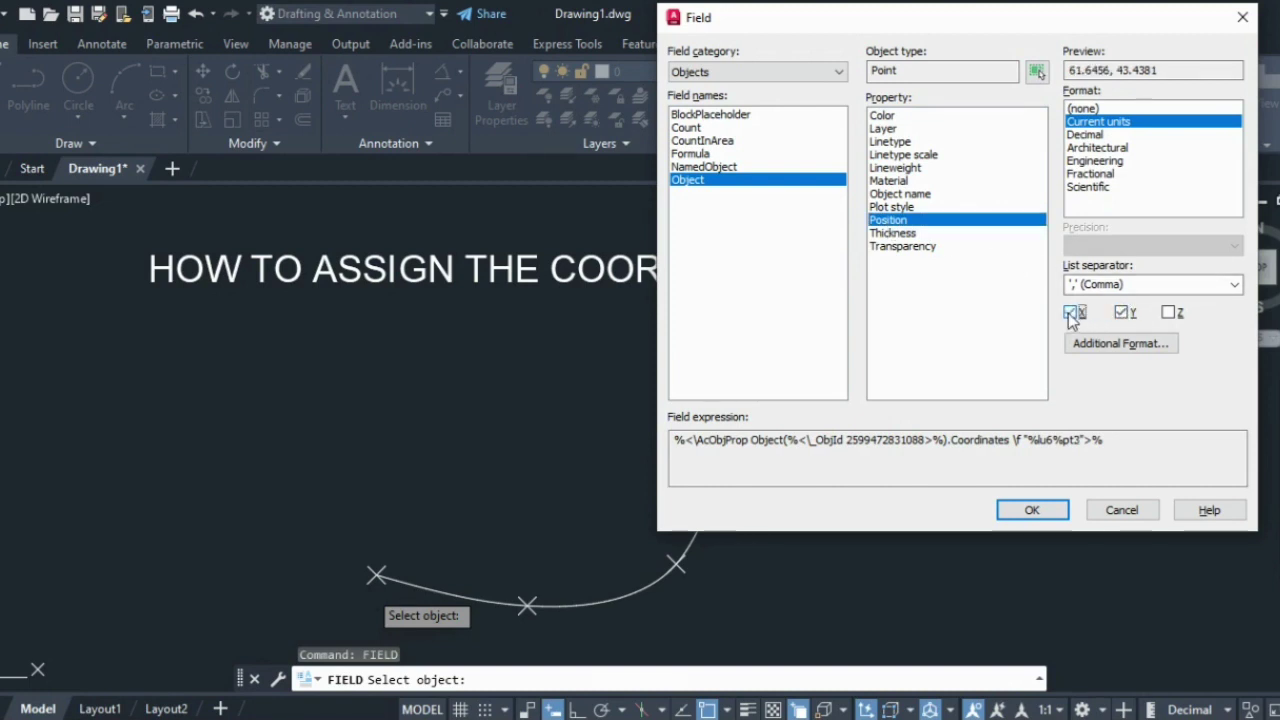
{"action": "left_click", "coordinate": [1122, 313]}
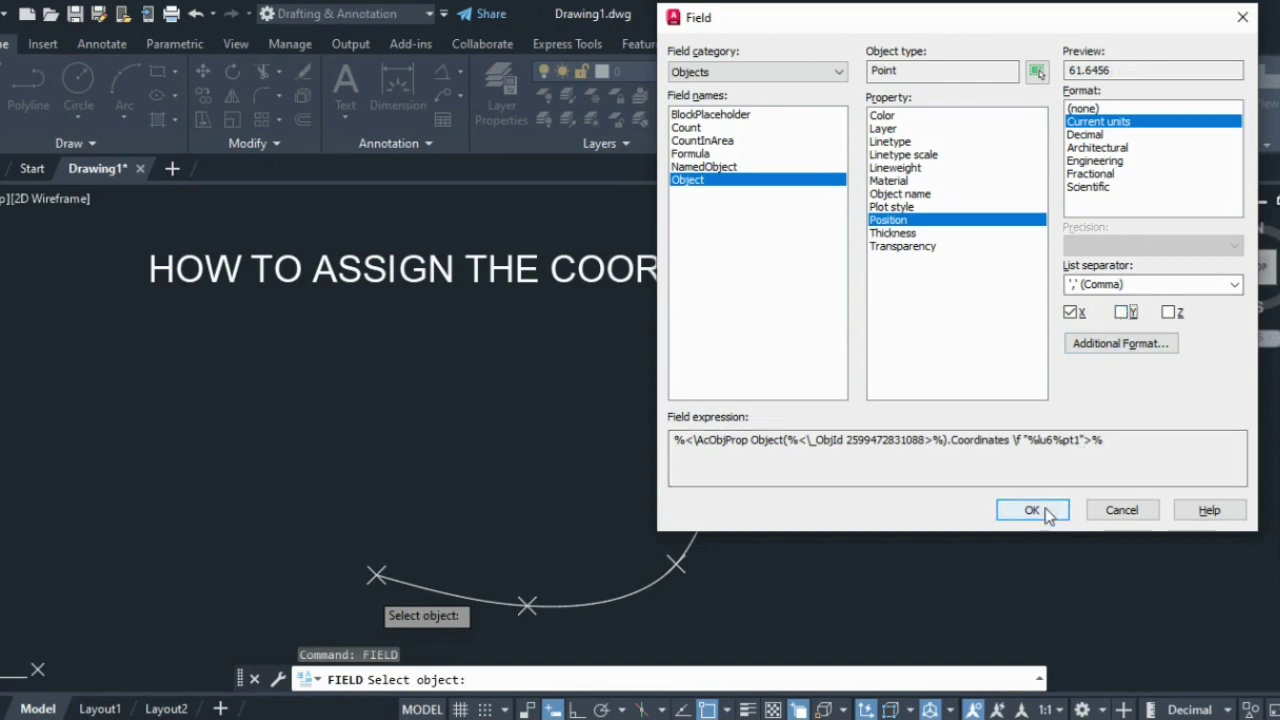
Step: Add the prefix "E=" to the field's additional format and accept the field settings
{"action": "left_click", "coordinate": [1116, 346]}
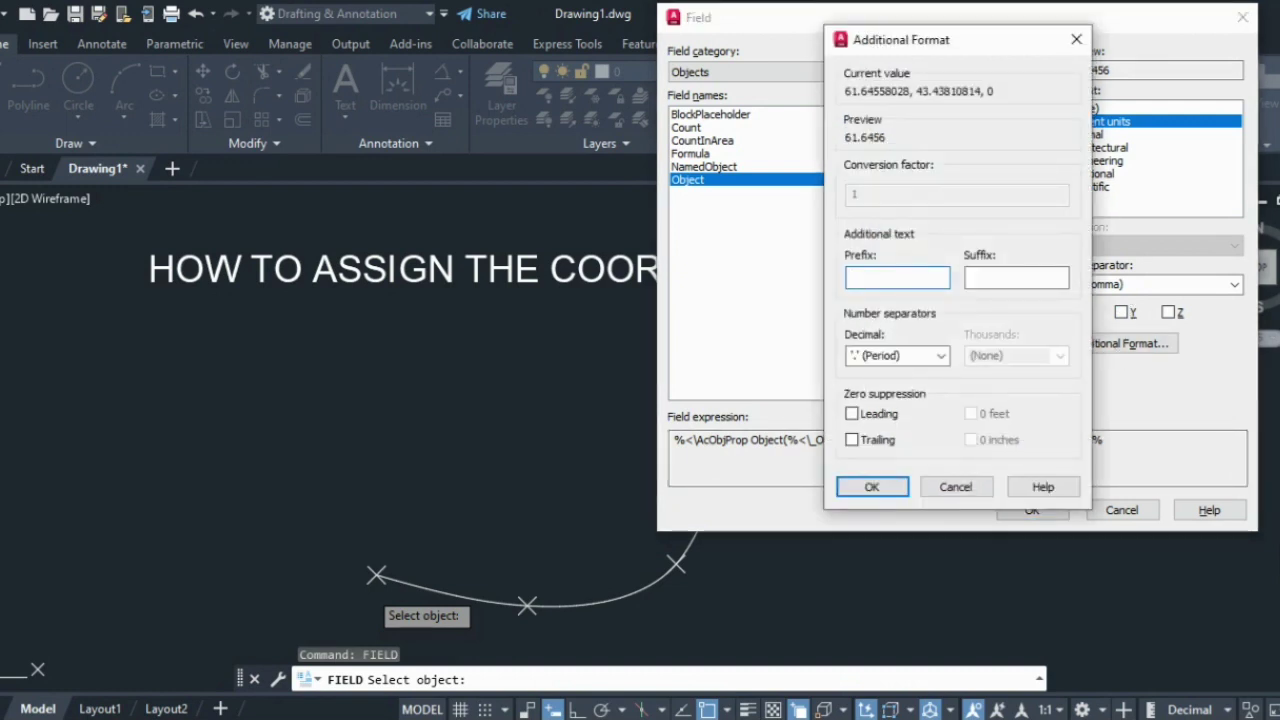
{"action": "type", "text": "E="}
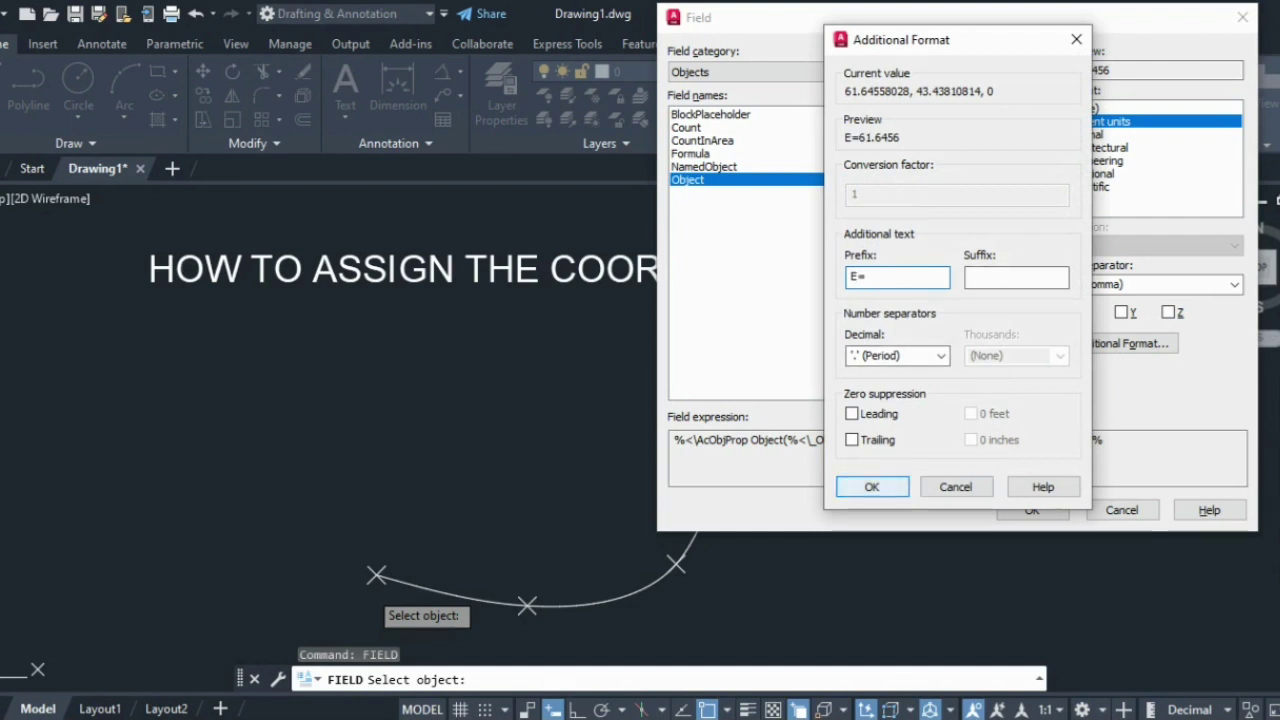
{"action": "left_click", "coordinate": [880, 486]}
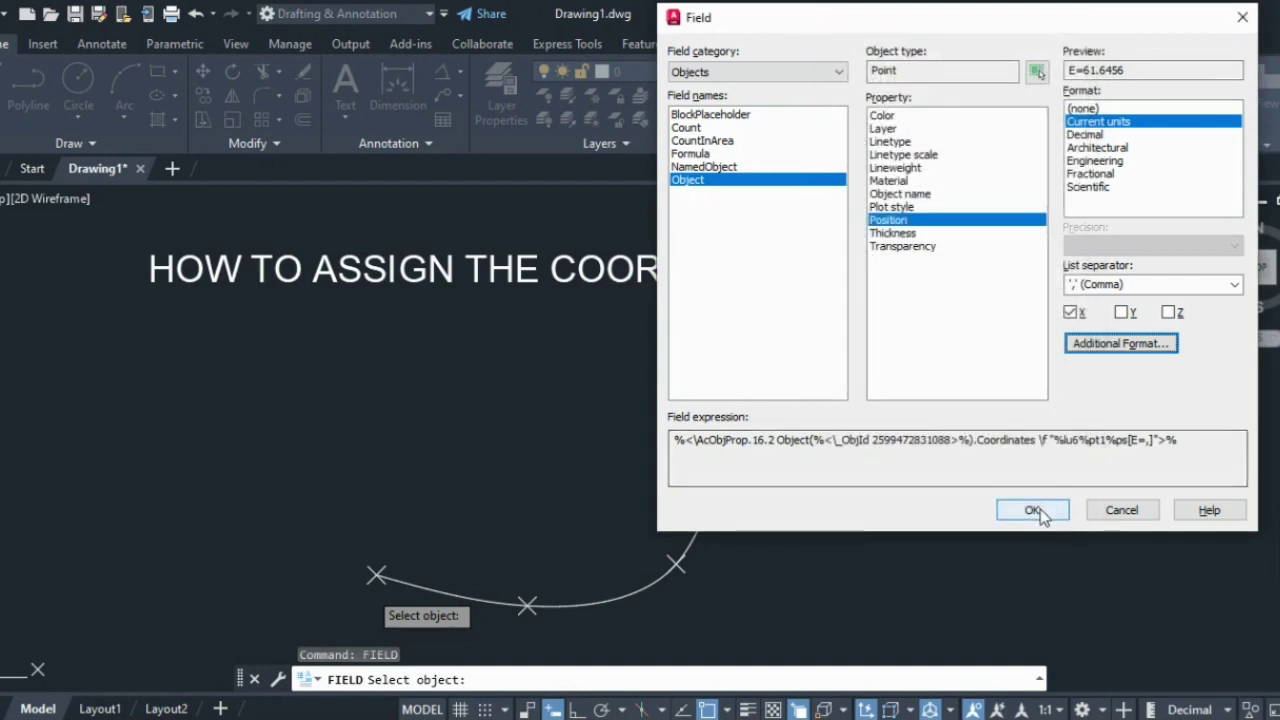
{"action": "left_click", "coordinate": [1034, 510]}
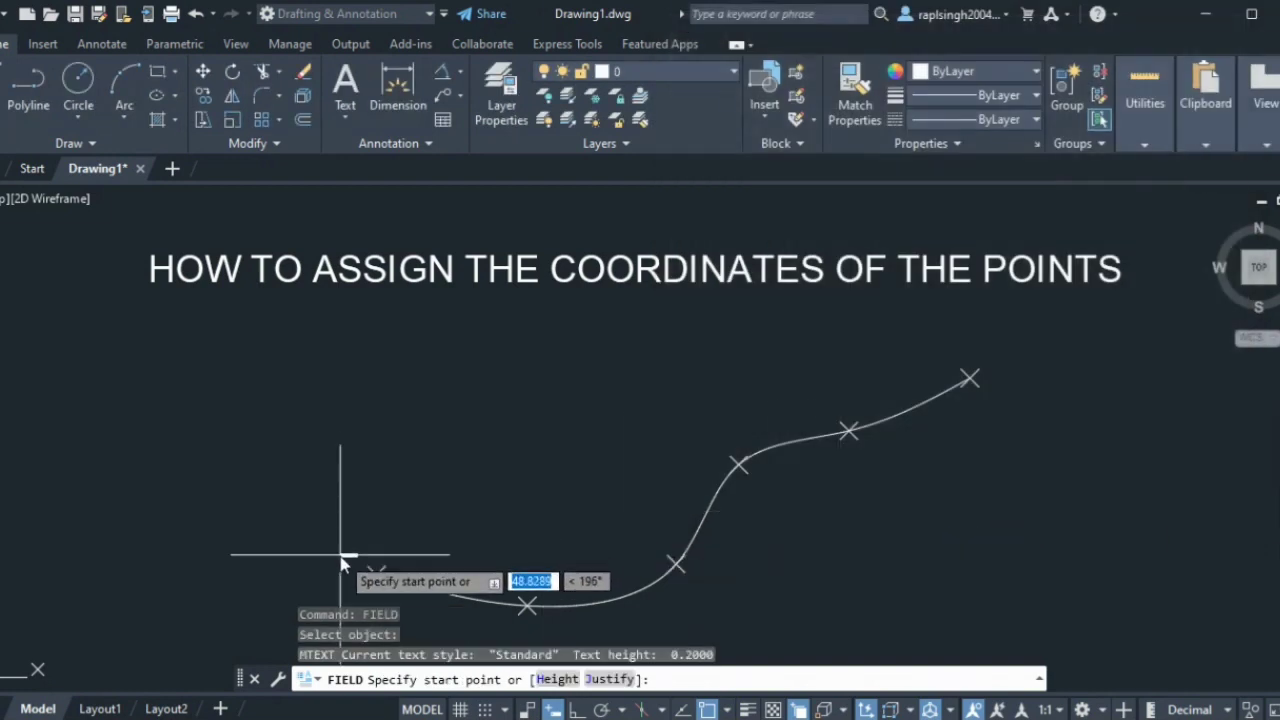
Step: Place the easting field text just above the leftmost point and scale it by a factor of 5 from its start
{"action": "left_click", "coordinate": [341, 556]}
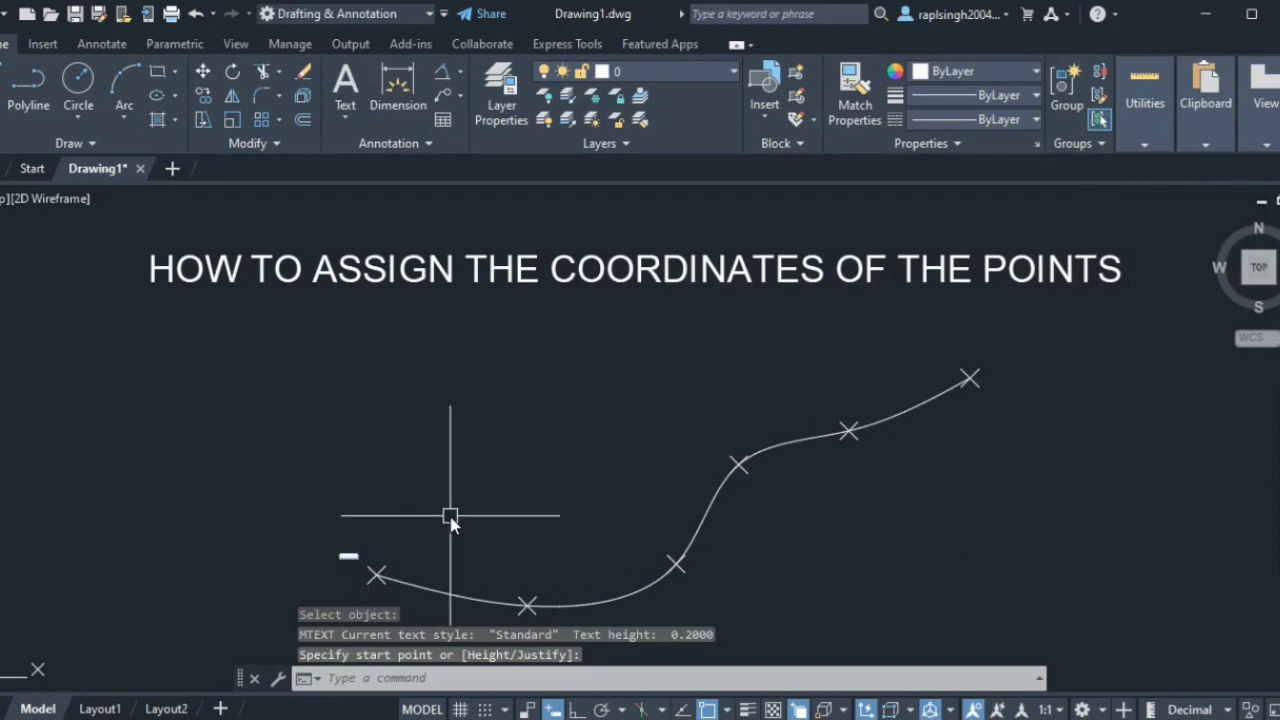
{"action": "type", "text": "SC"}
{"action": "key", "text": "Return"}
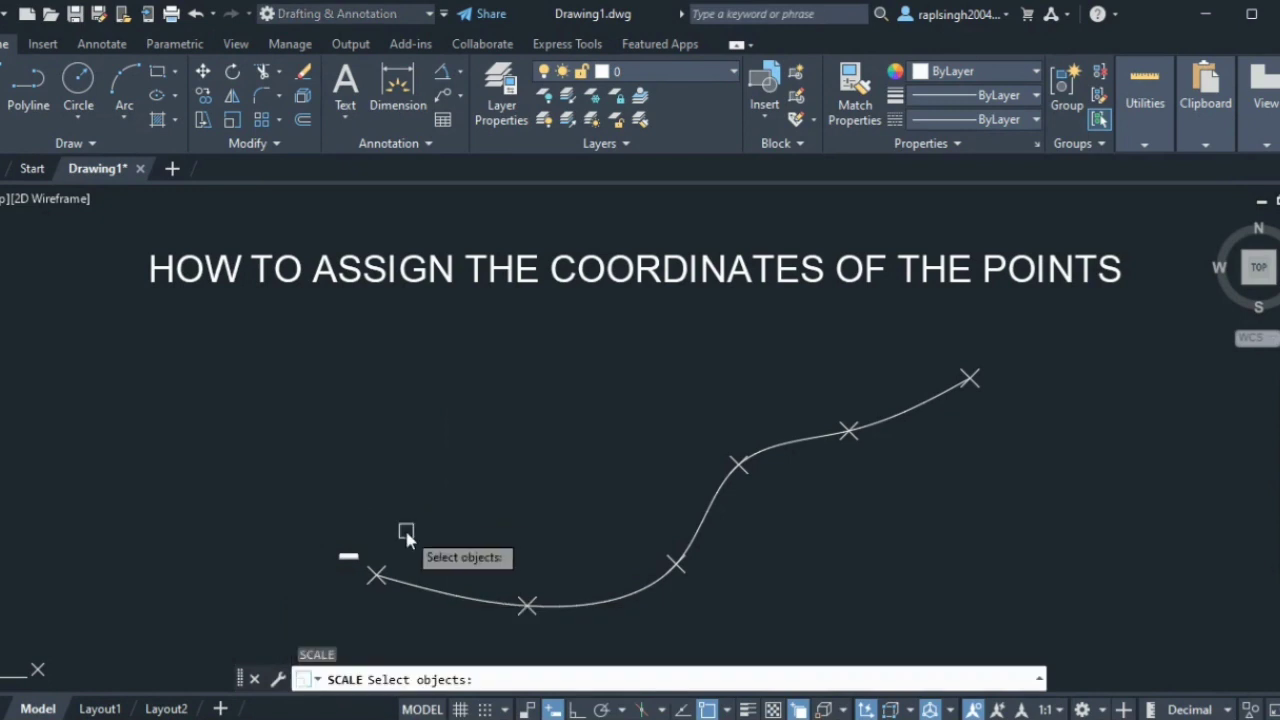
{"action": "left_click", "coordinate": [349, 558]}
{"action": "key", "text": "Return"}
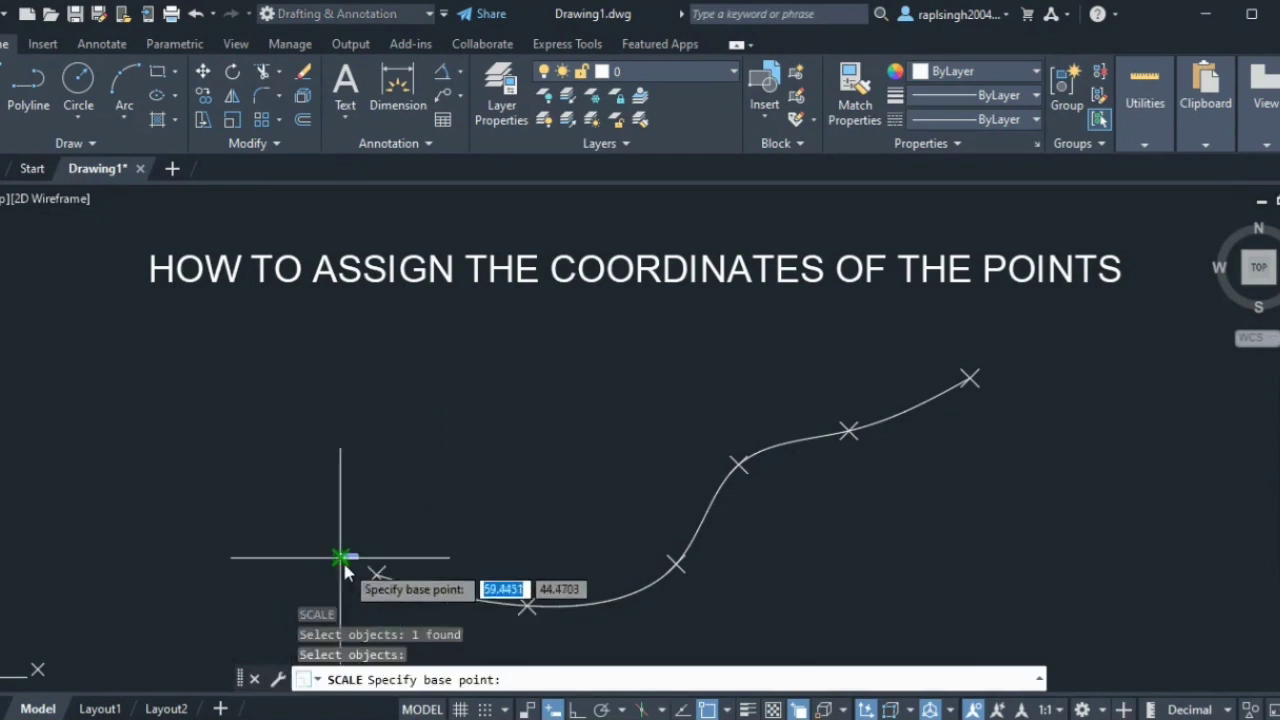
{"action": "left_click", "coordinate": [346, 560]}
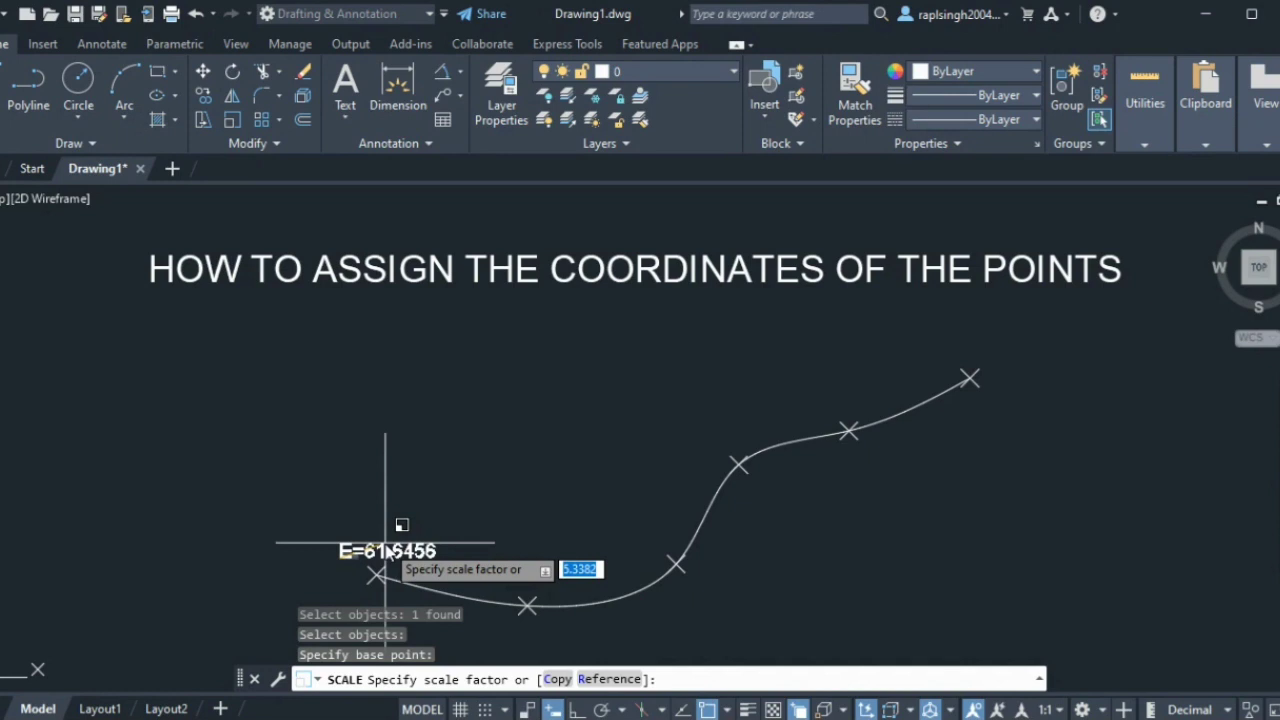
{"action": "type", "text": "5"}
{"action": "key", "text": "Return"}
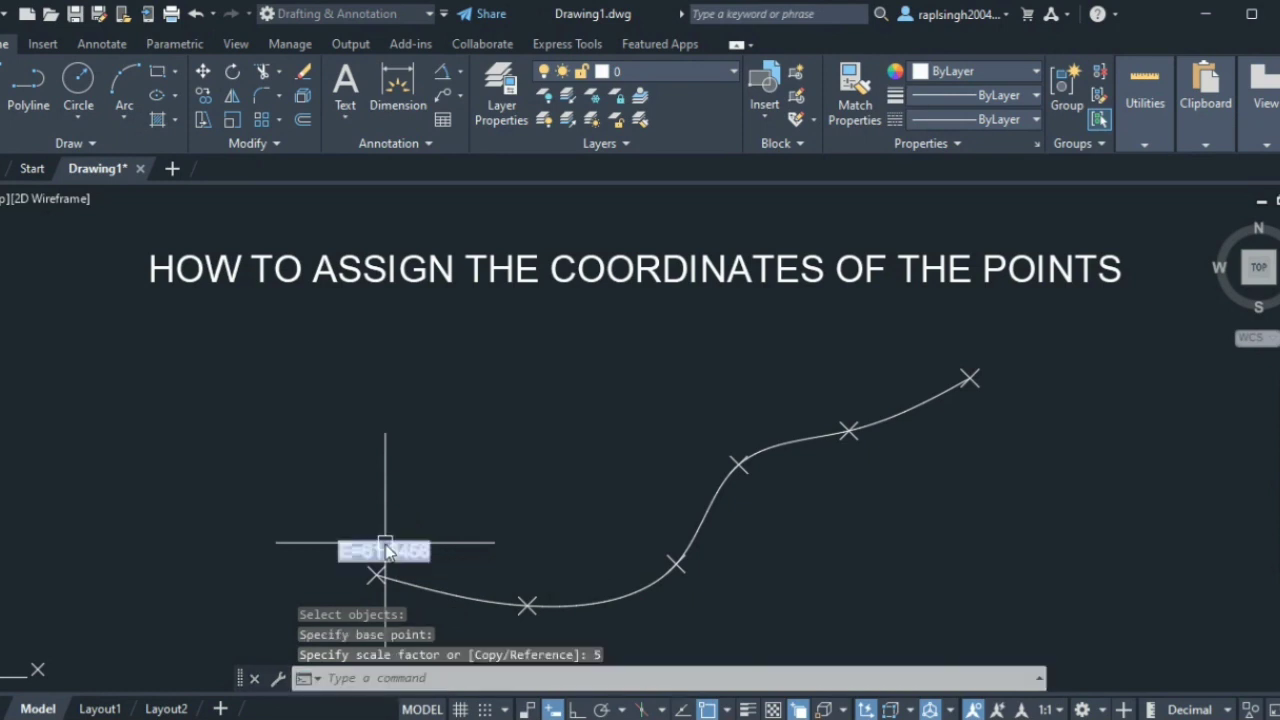
Step: Move the easting label up about 2.3 units to leave room beneath it for a second line
{"action": "type", "text": "m"}
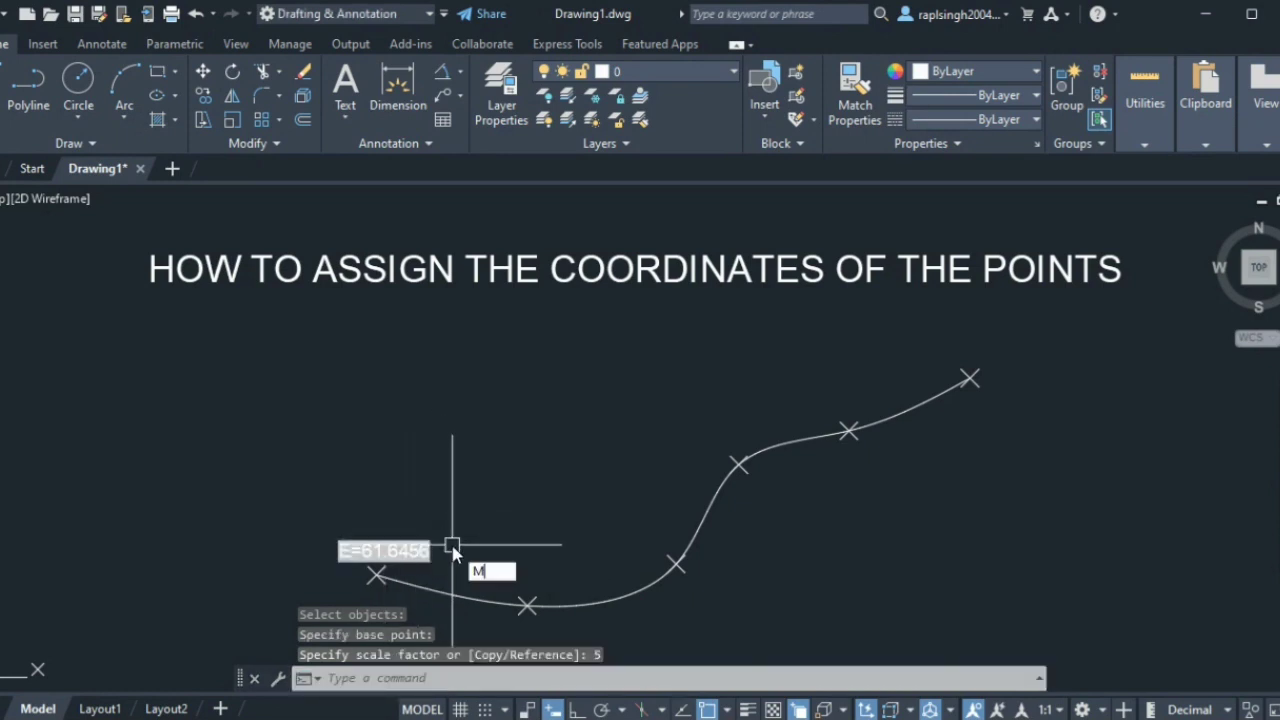
{"action": "key", "text": "Return"}
{"action": "left_click", "coordinate": [424, 548]}
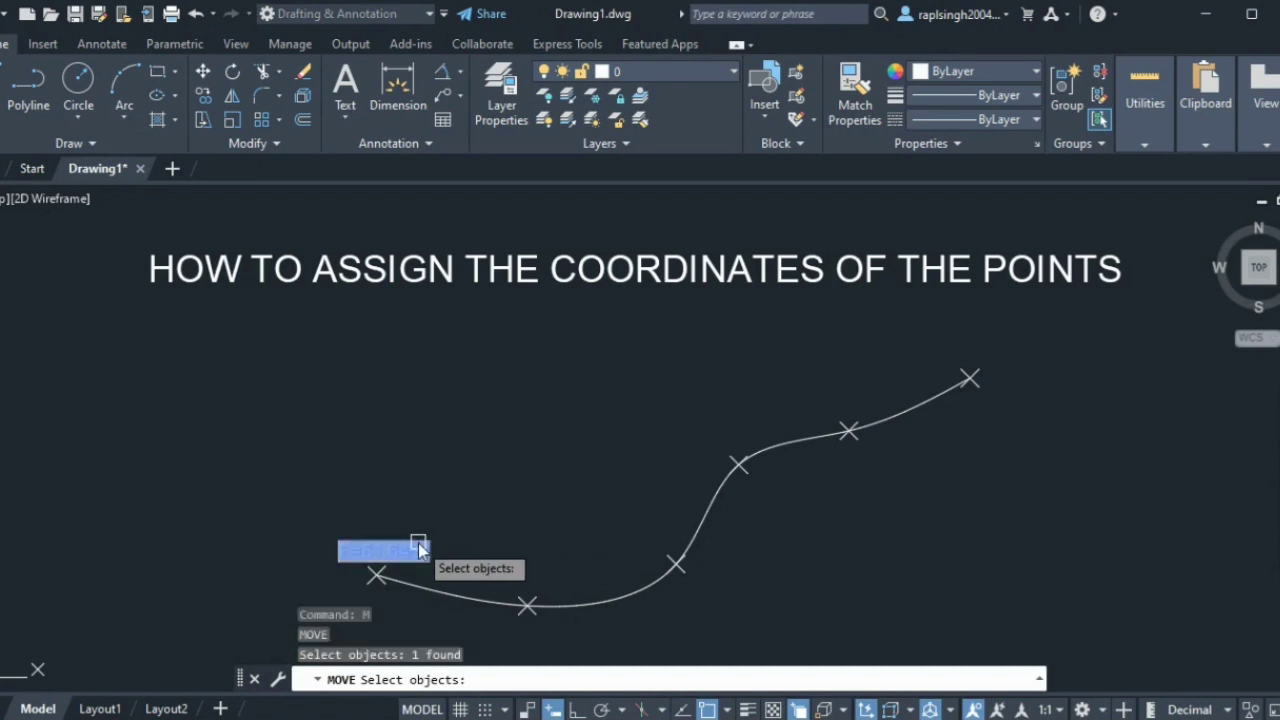
{"action": "key", "text": "Return"}
{"action": "left_click", "coordinate": [418, 548]}
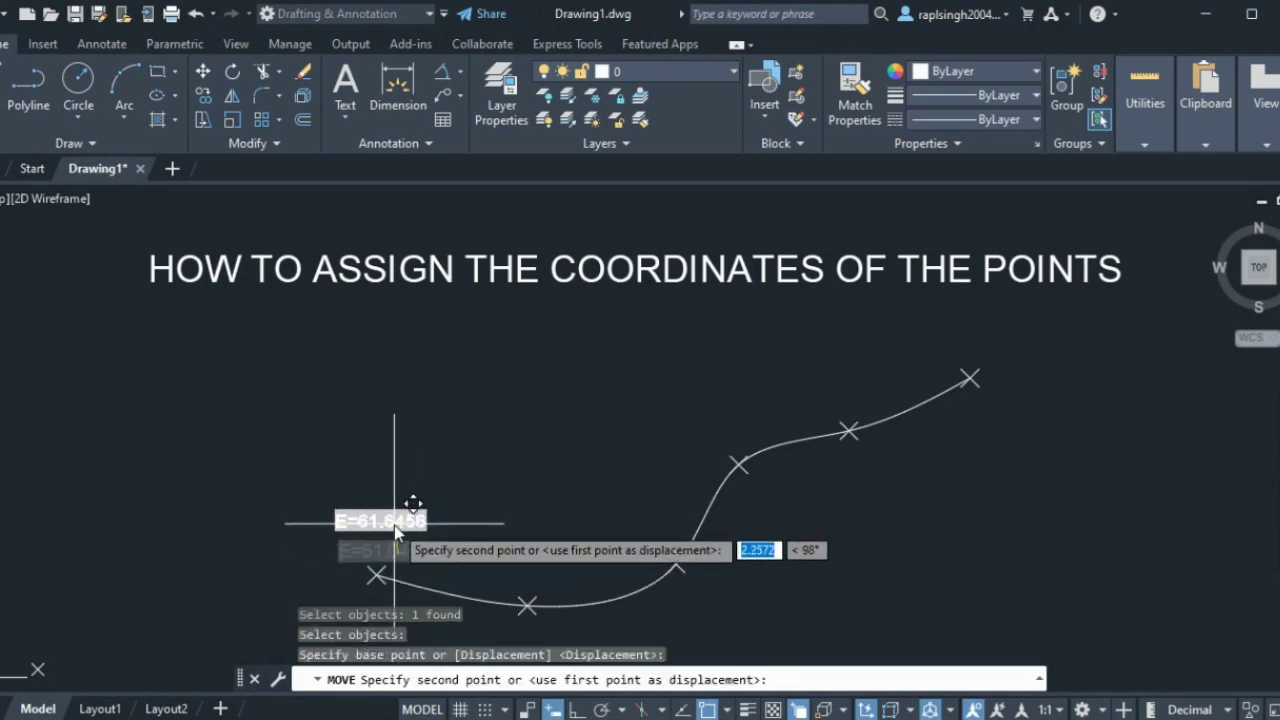
{"action": "left_click", "coordinate": [394, 525]}
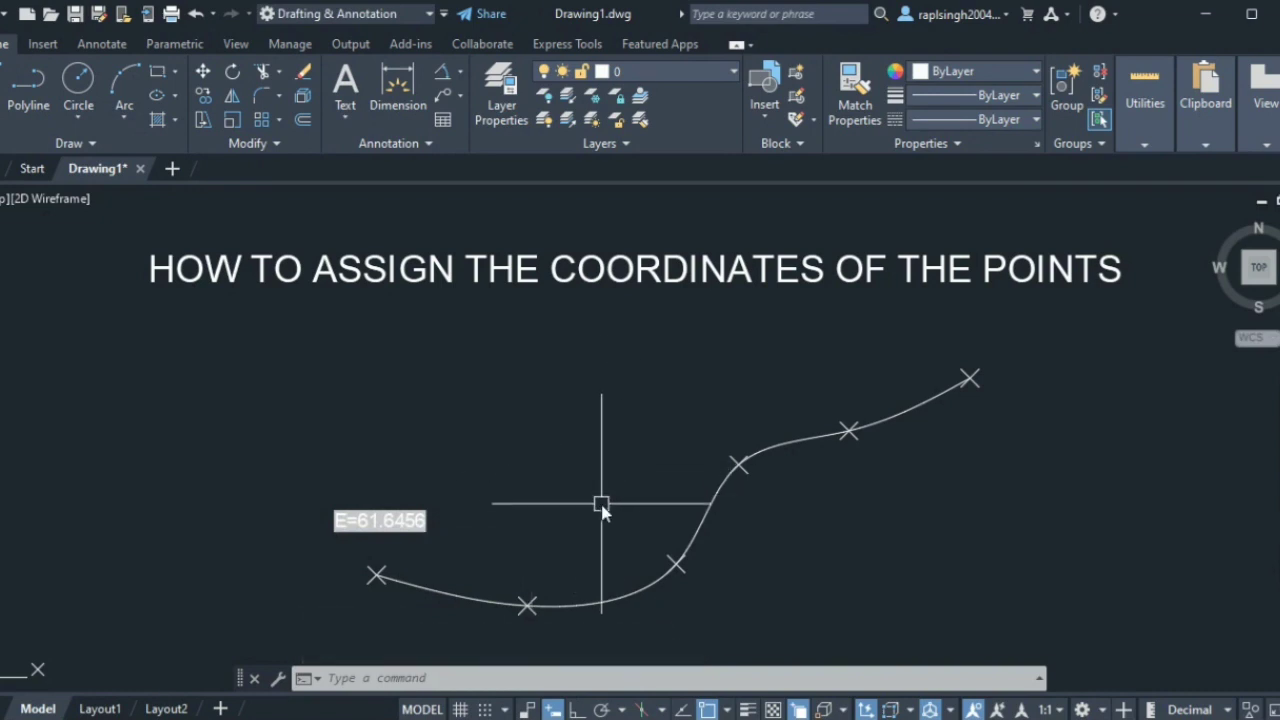
Step: Start another FIELD of the Object type and link it to the leftmost point on the spline
{"action": "type", "text": "FIEL"}
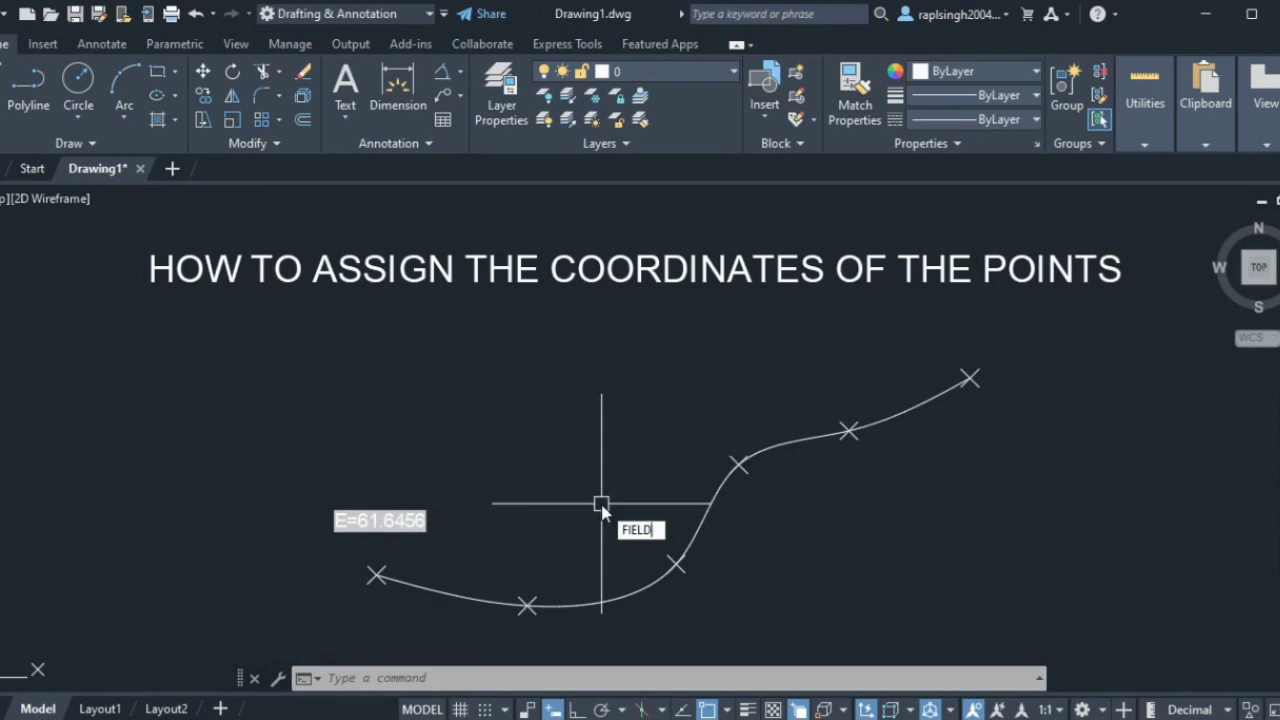
{"action": "type", "text": "D"}
{"action": "key", "text": "Return"}
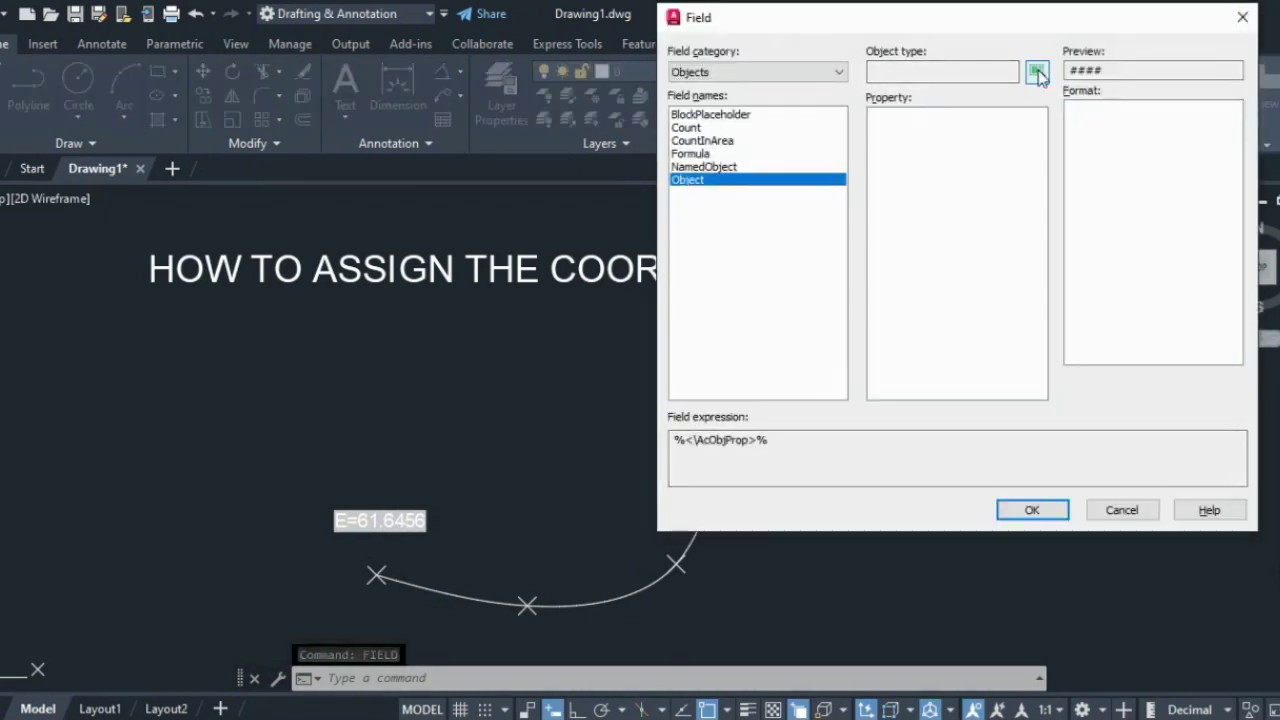
{"action": "left_click", "coordinate": [1036, 72]}
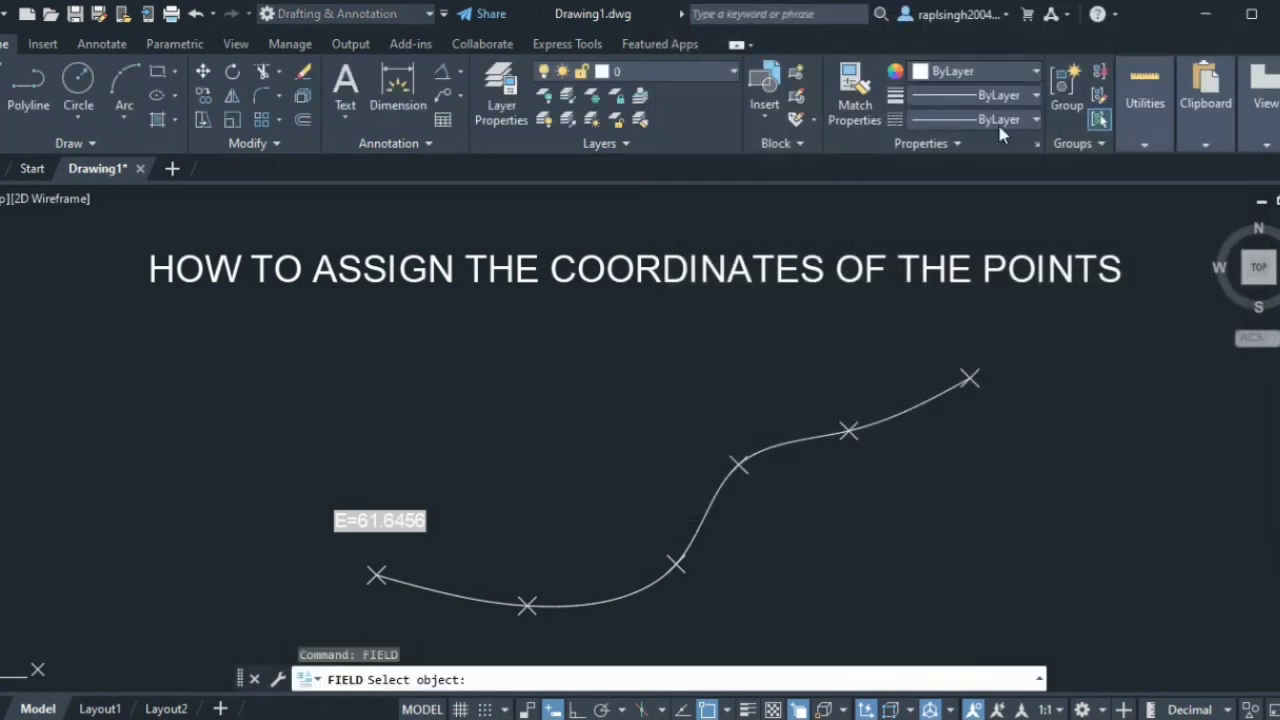
{"action": "left_click", "coordinate": [366, 590]}
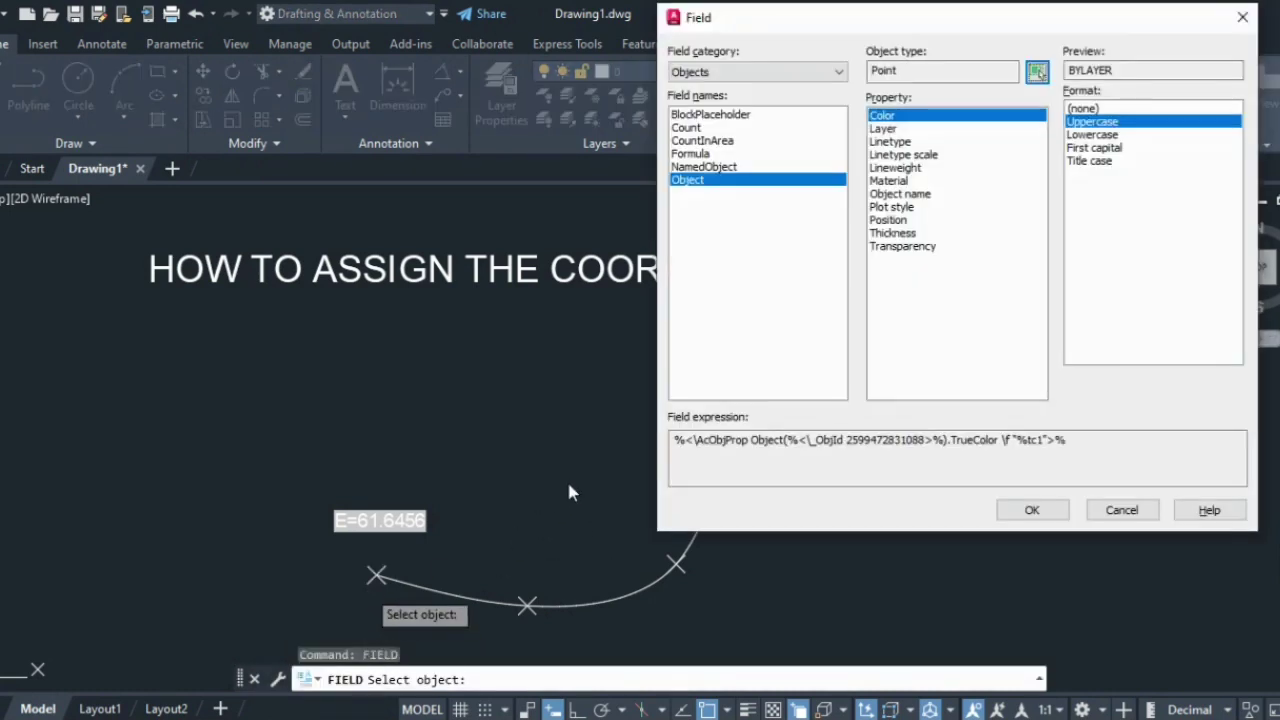
Step: Set the field to the Position property with only the Y coordinate and the prefix "N=", and accept the field settings
{"action": "left_click", "coordinate": [896, 220]}
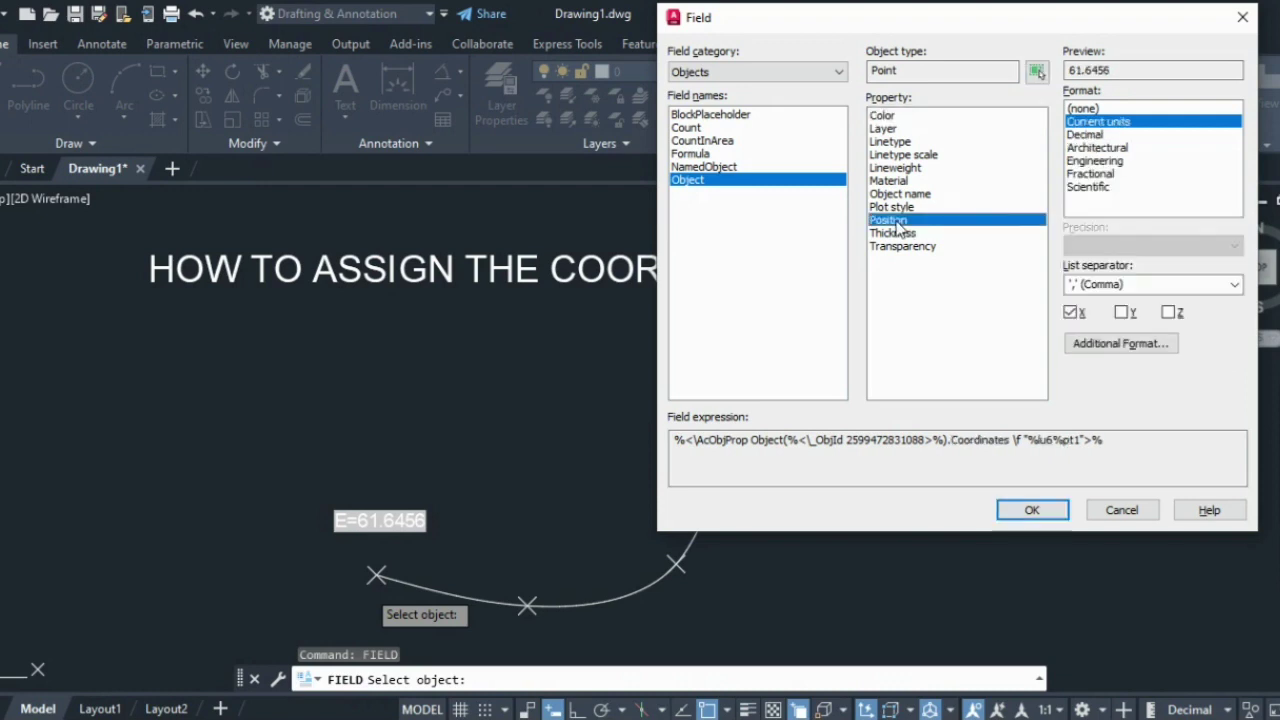
{"action": "left_click", "coordinate": [1121, 312]}
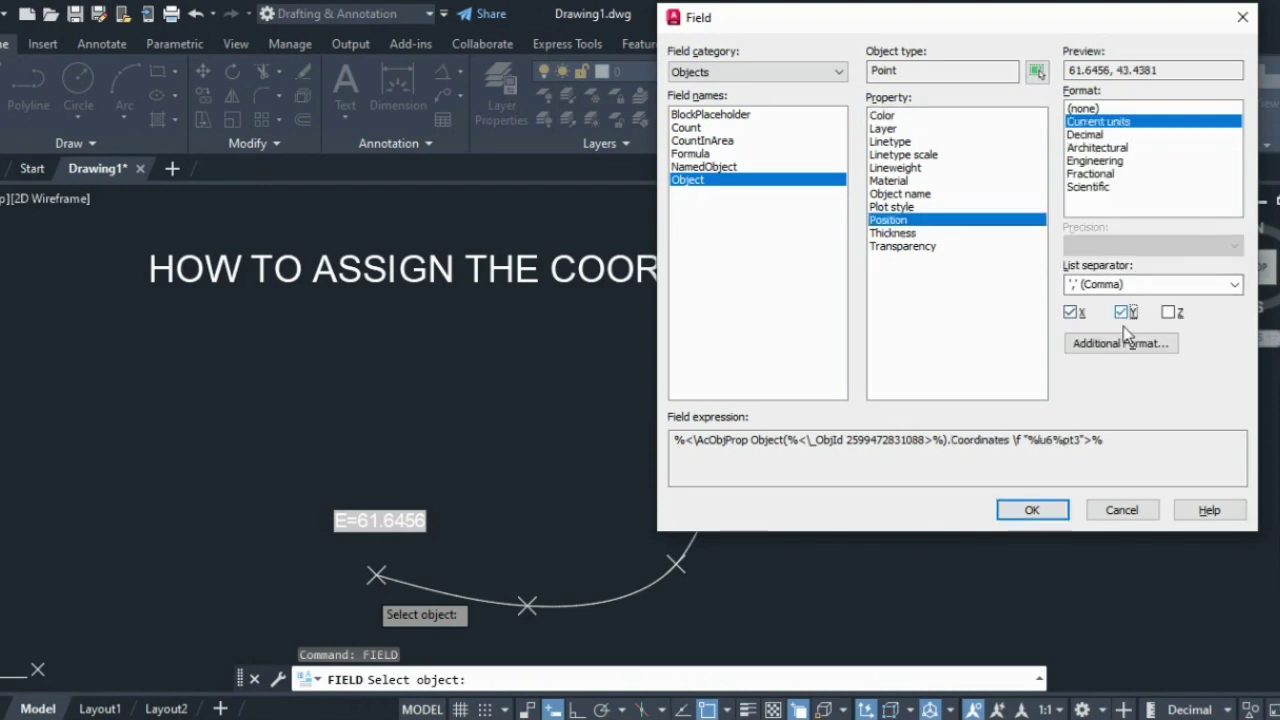
{"action": "left_click", "coordinate": [1070, 313]}
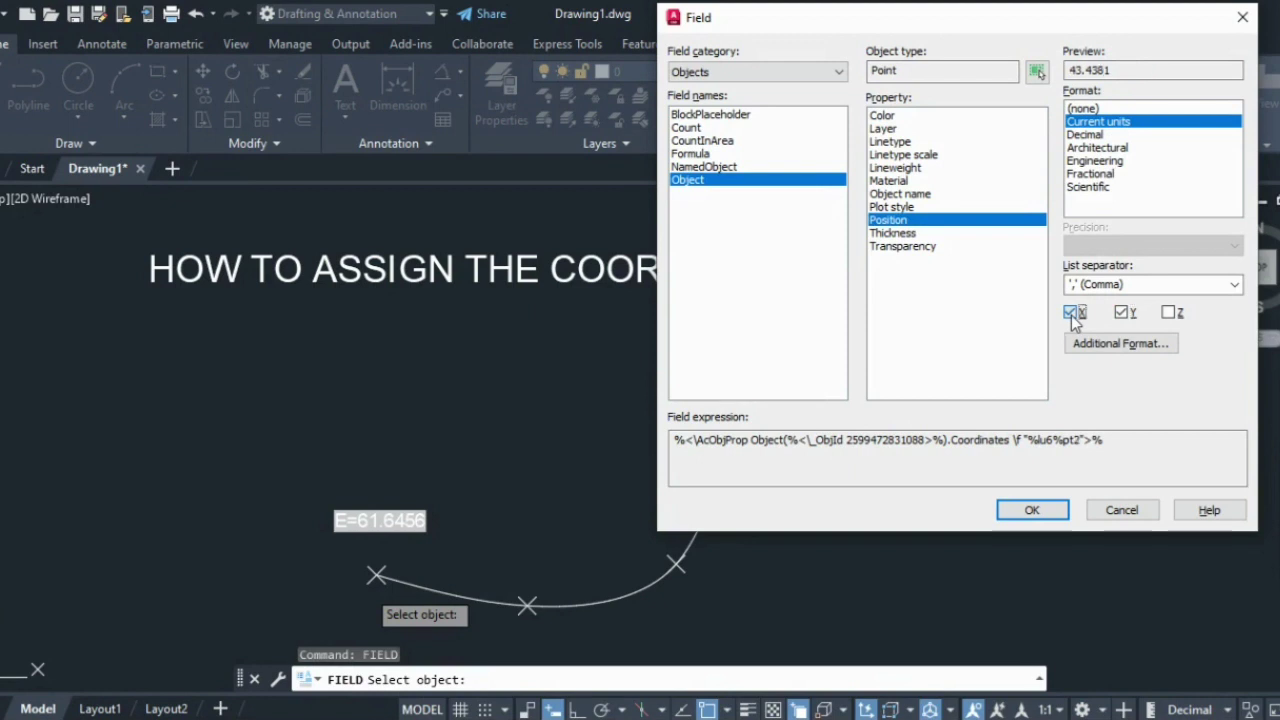
{"action": "left_click", "coordinate": [1129, 343]}
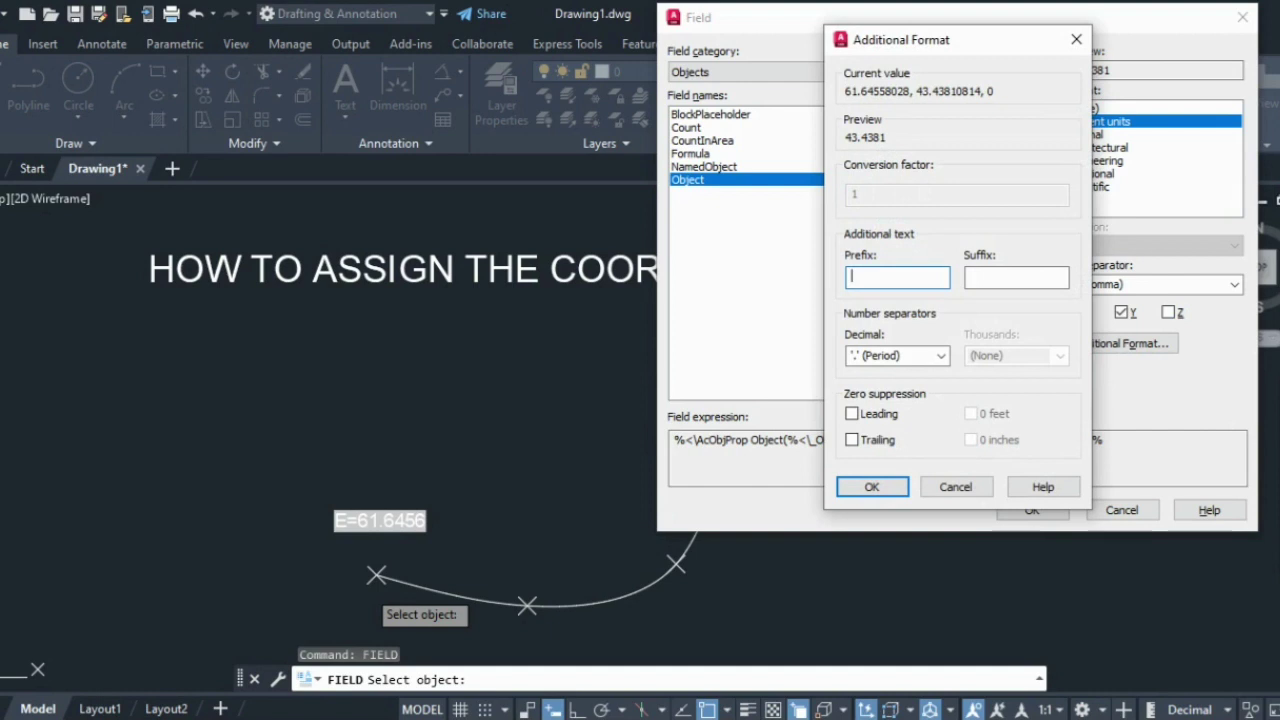
{"action": "type", "text": "N="}
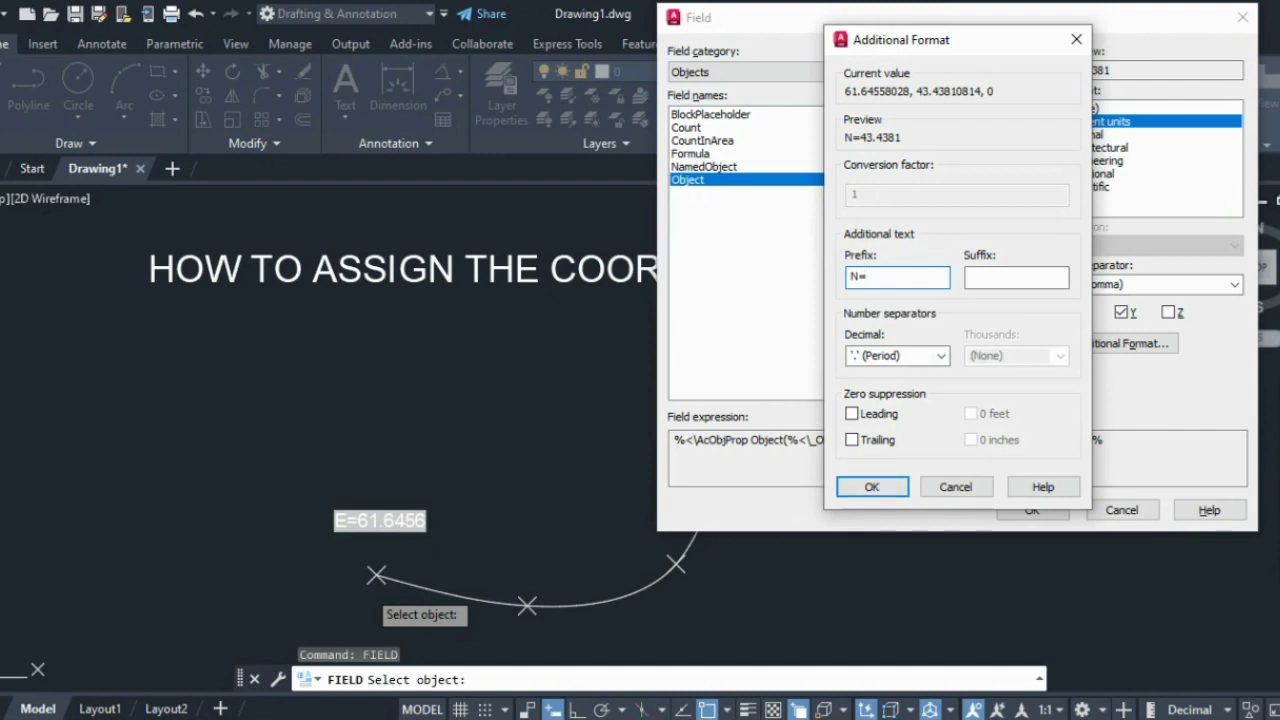
{"action": "left_click", "coordinate": [882, 488]}
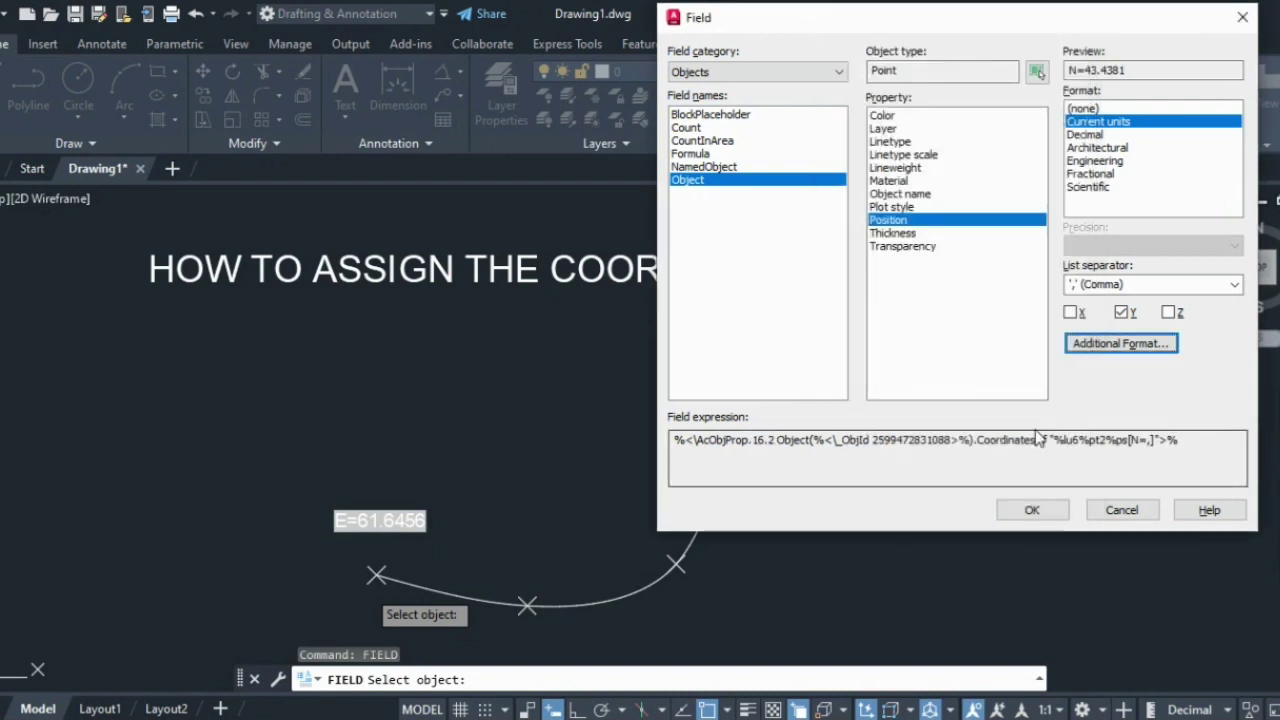
{"action": "left_click", "coordinate": [1031, 511]}
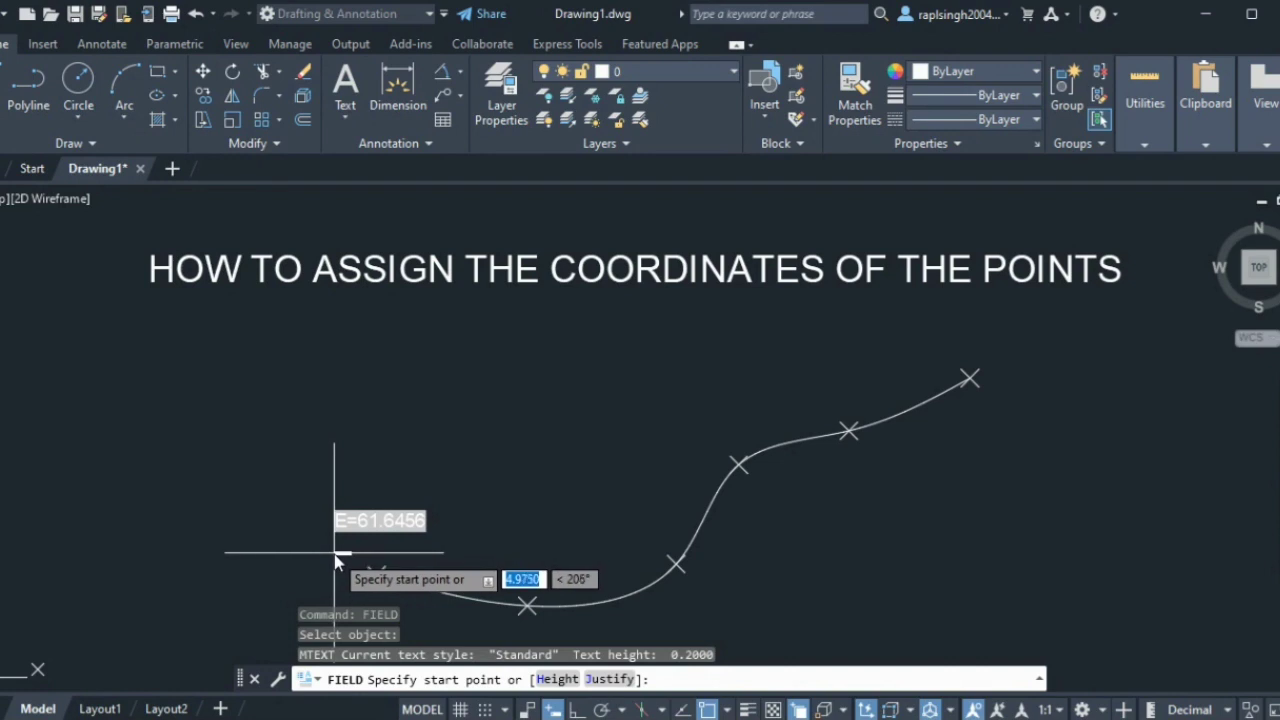
Step: Place the northing field text between the easting label and the leftmost point, and scale it by a factor of 5
{"action": "left_click", "coordinate": [337, 556]}
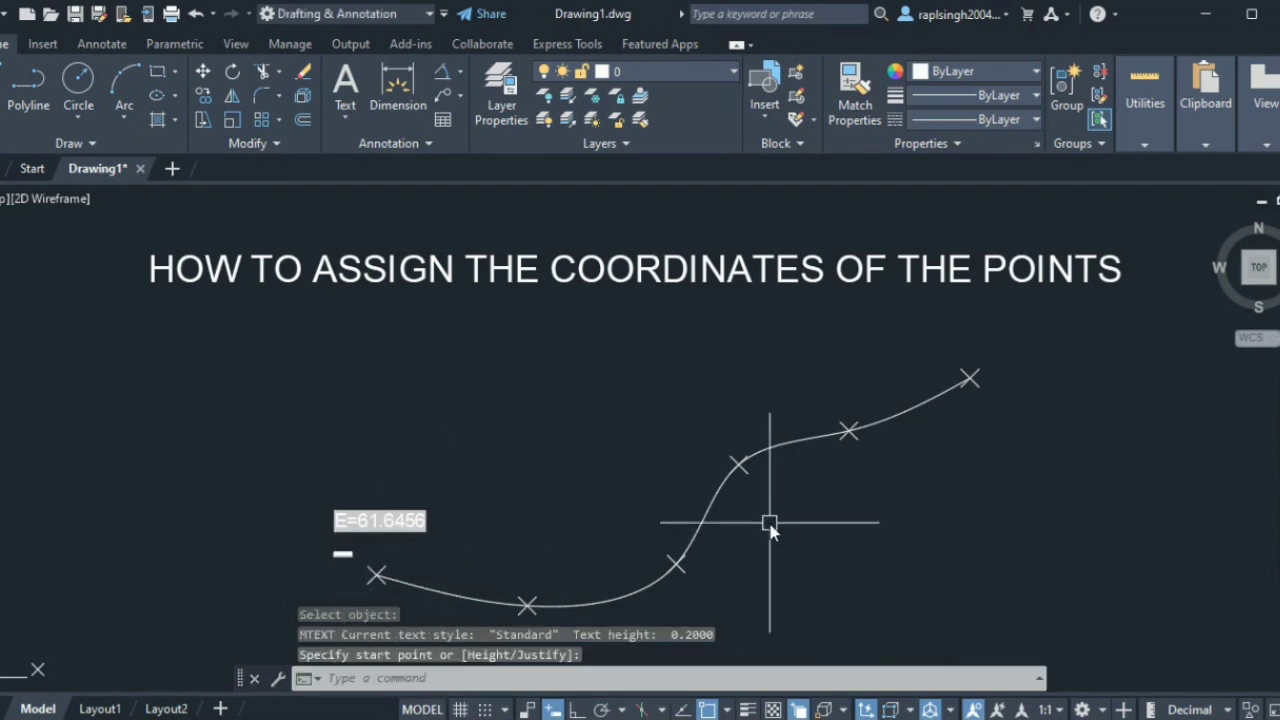
{"action": "type", "text": "SC"}
{"action": "key", "text": "Return"}
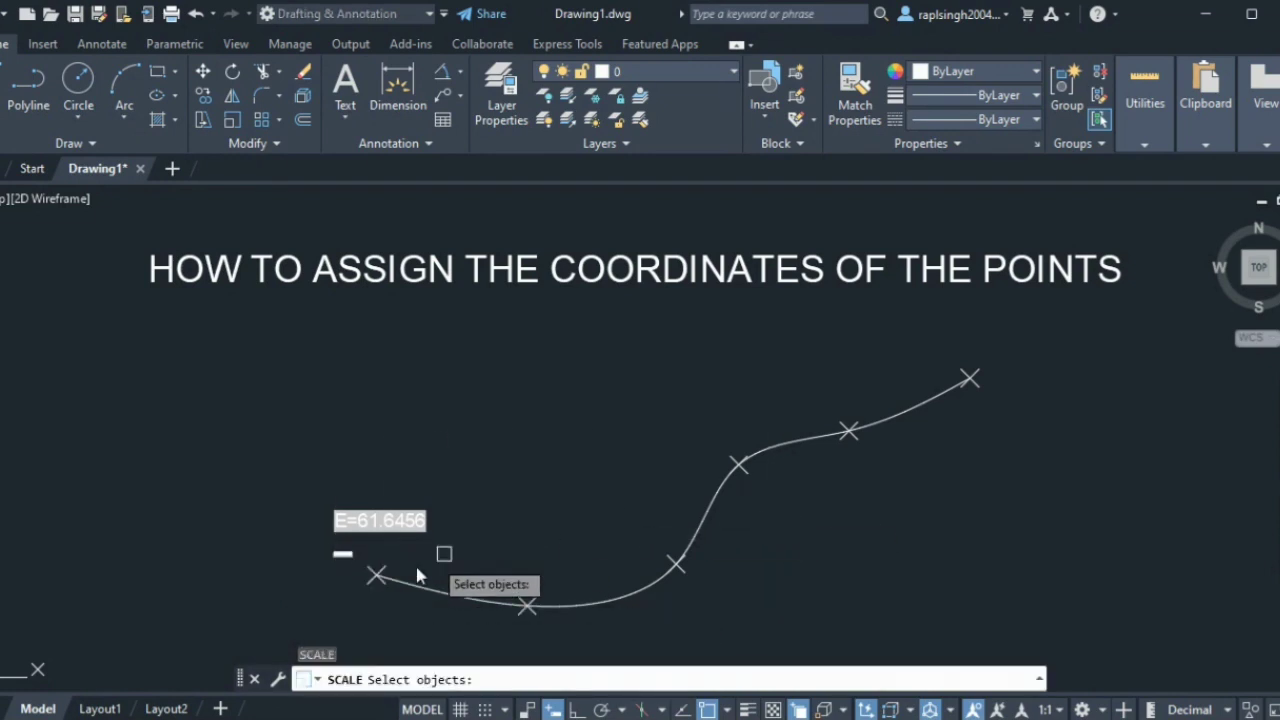
{"action": "left_click", "coordinate": [343, 556]}
{"action": "key", "text": "Return"}
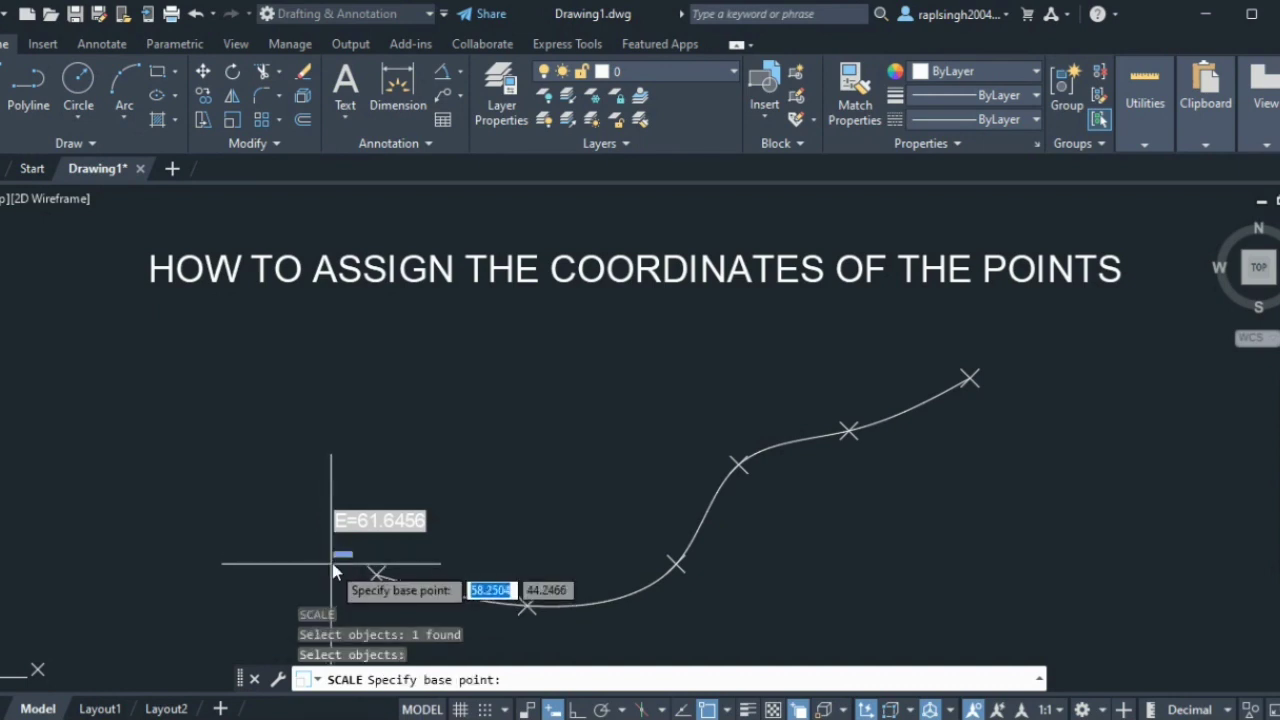
{"action": "left_click", "coordinate": [337, 557]}
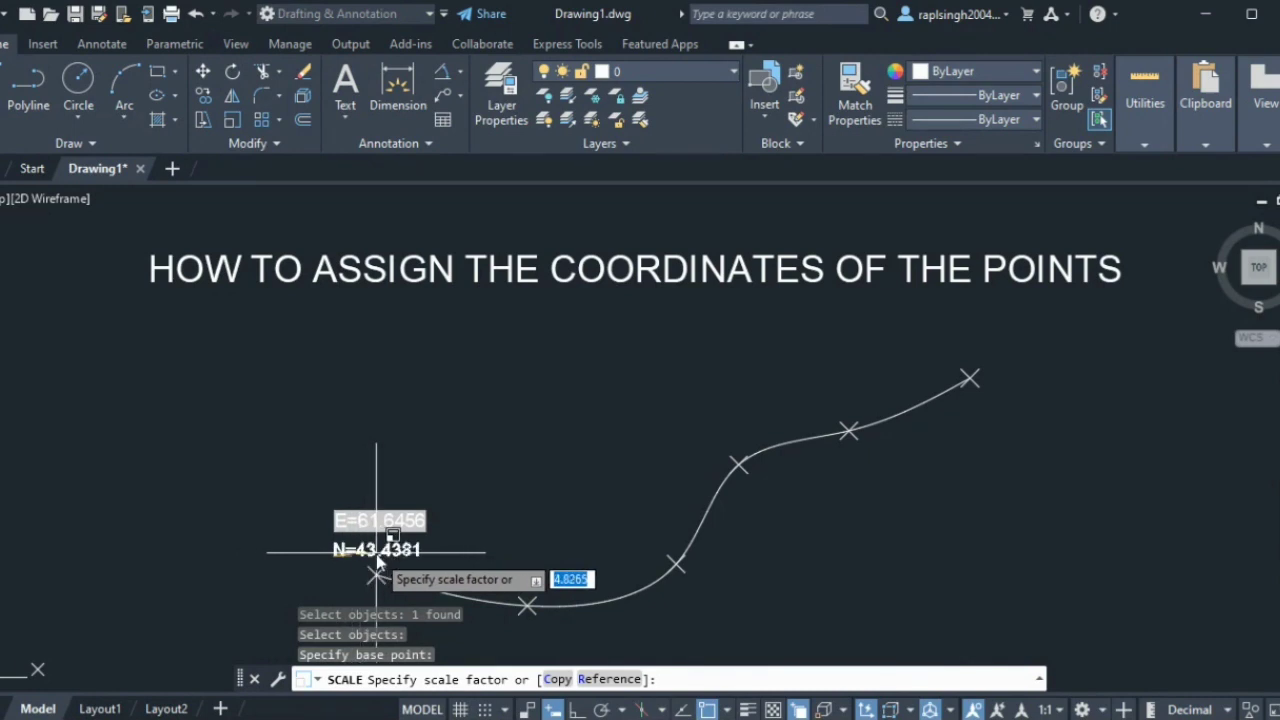
{"action": "type", "text": "5"}
{"action": "key", "text": "Return"}
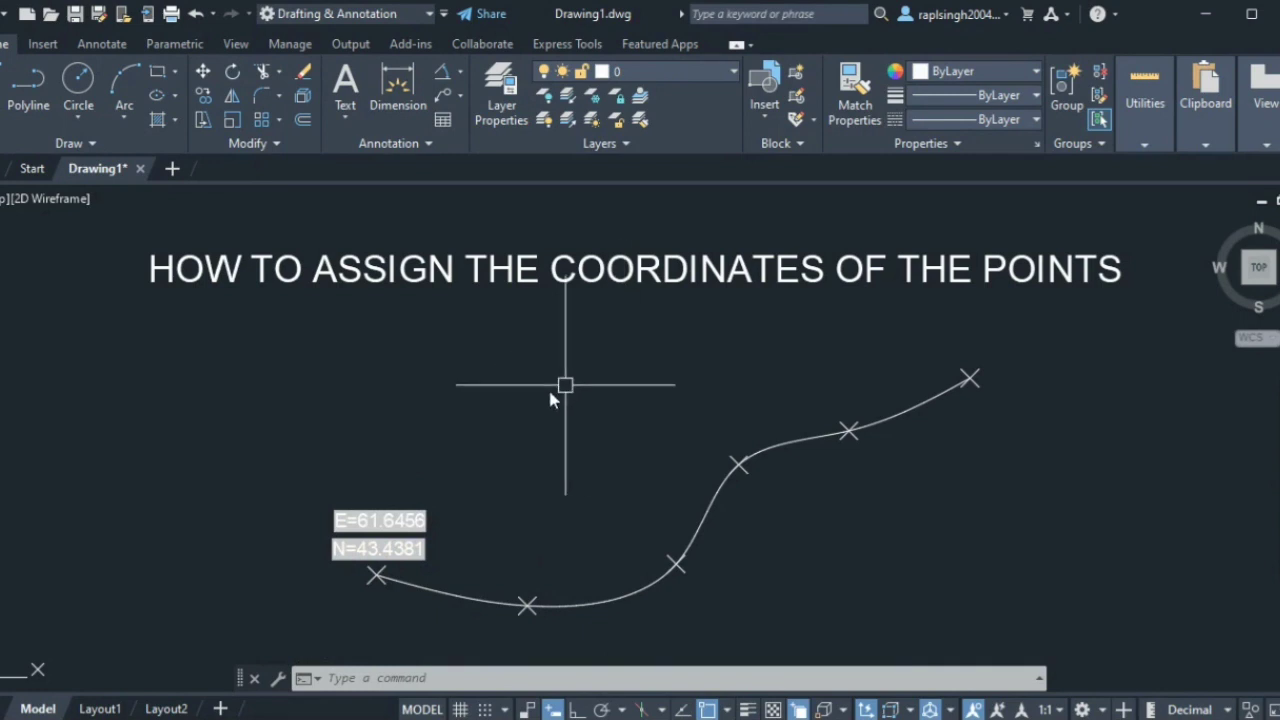
Step: Set the color of both the easting and northing labels to red
{"action": "left_click", "coordinate": [412, 522]}
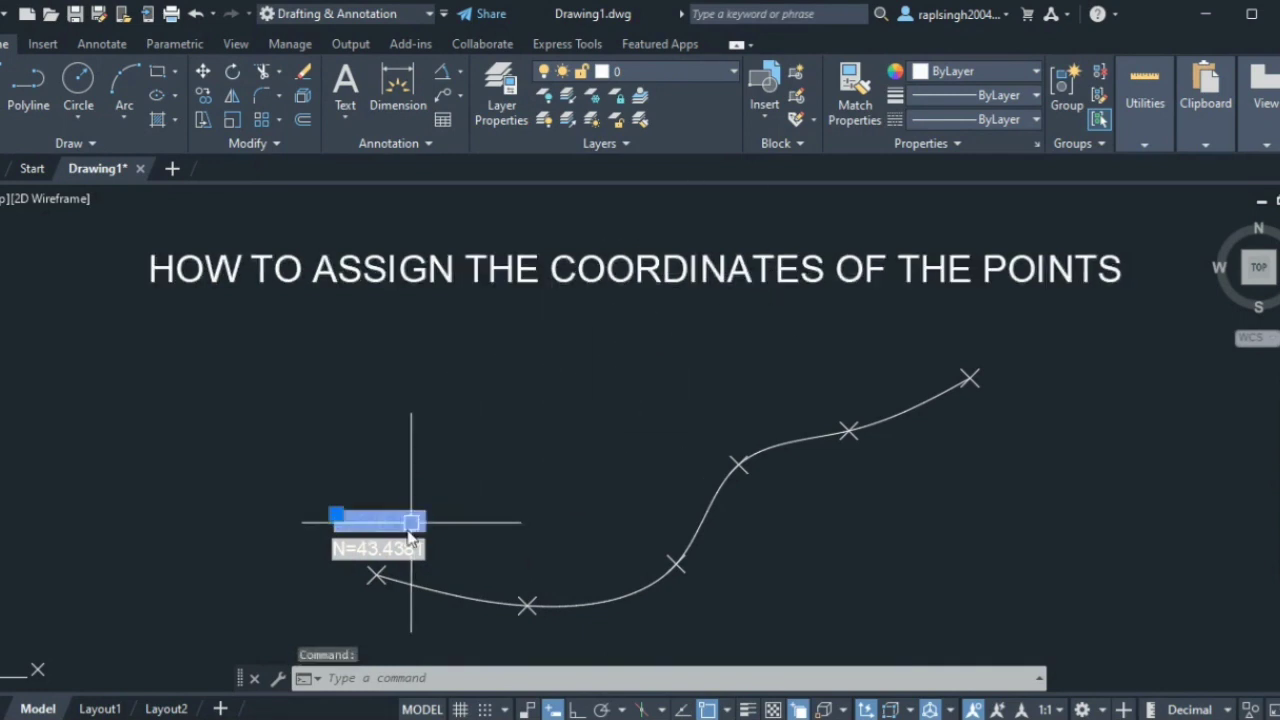
{"action": "left_click", "coordinate": [404, 550]}
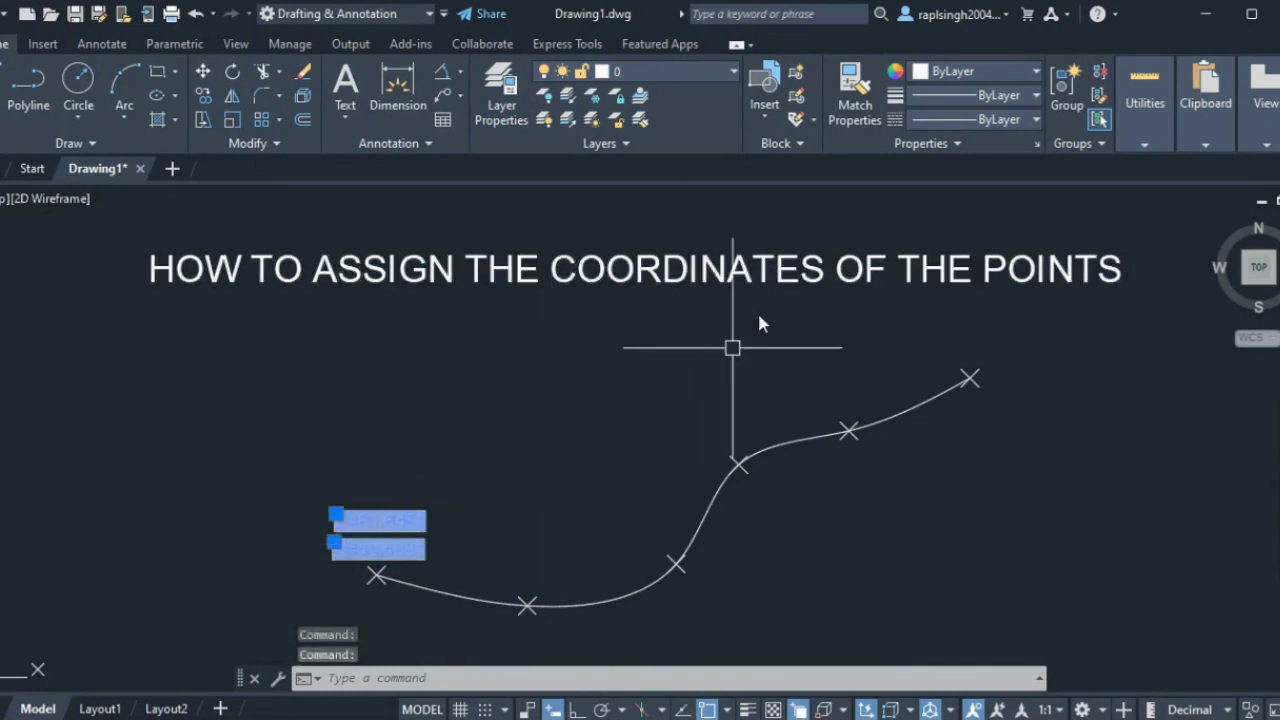
{"action": "left_click", "coordinate": [1030, 72]}
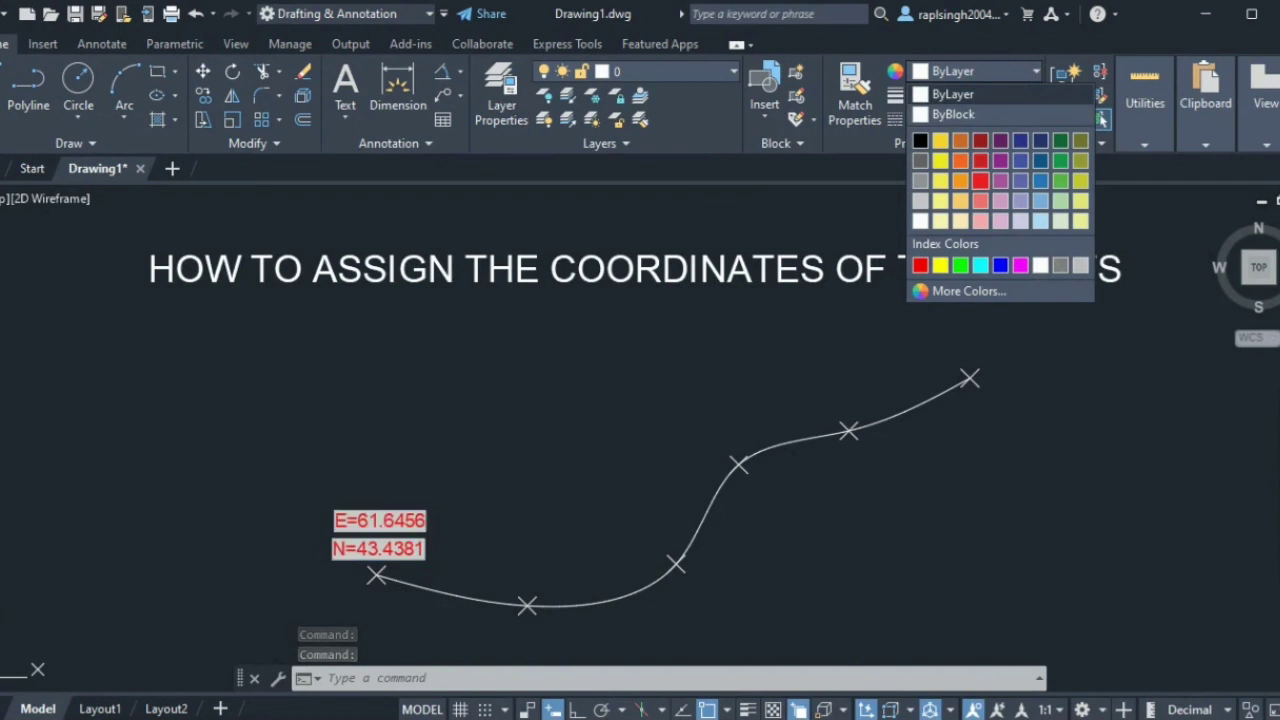
{"action": "left_click", "coordinate": [980, 180]}
{"action": "key", "text": "Escape"}
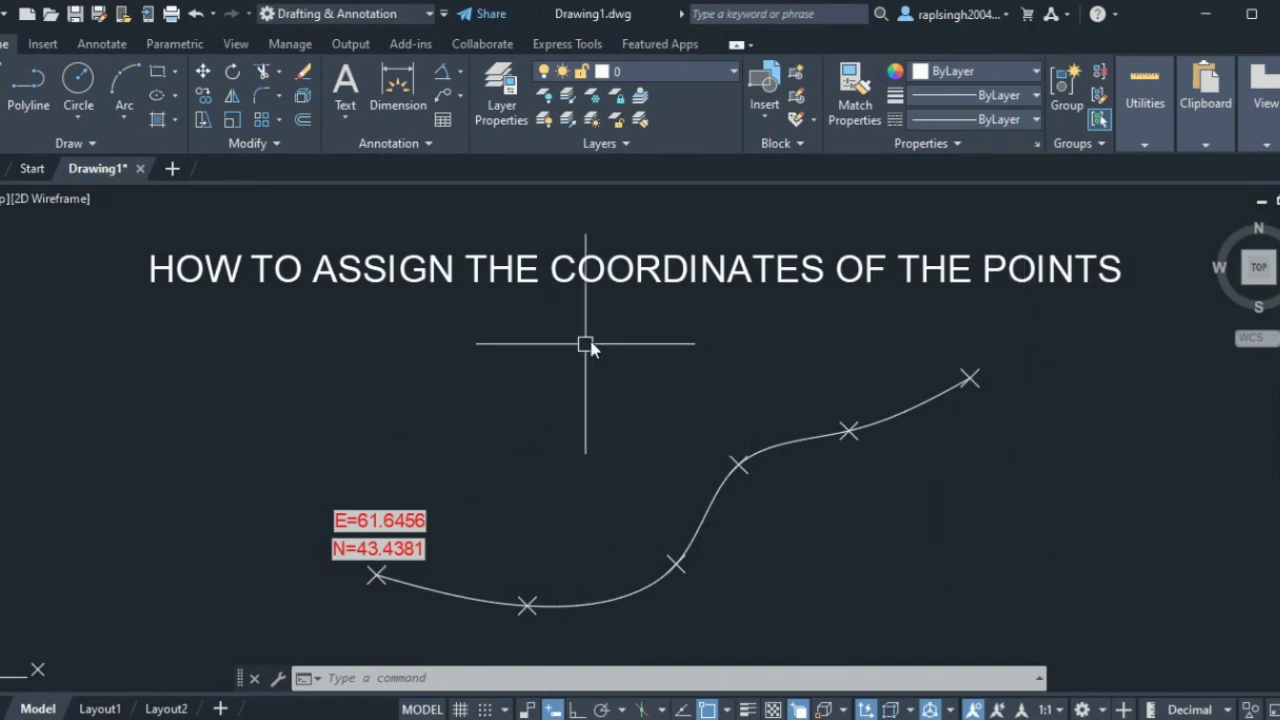
Step: Copy both labels together with the leftmost point, using that point as base, onto each of the other five spline points
{"action": "left_click", "coordinate": [204, 95]}
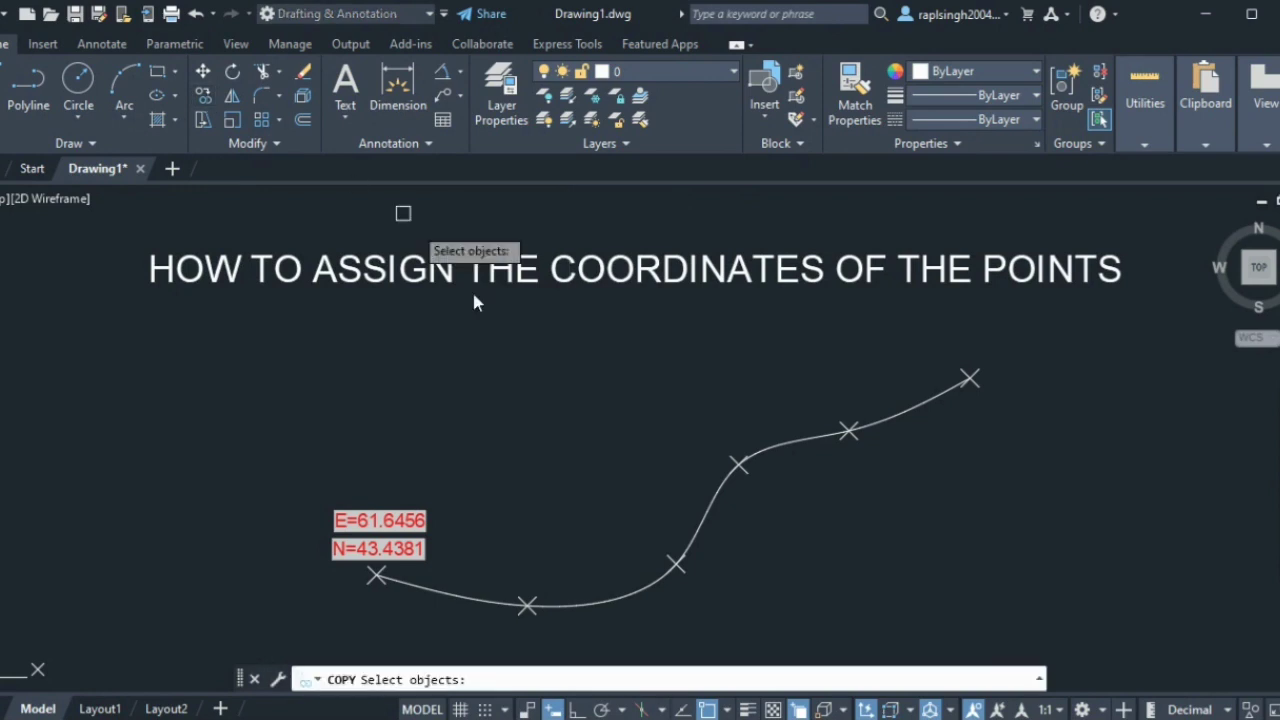
{"action": "left_click", "coordinate": [389, 531]}
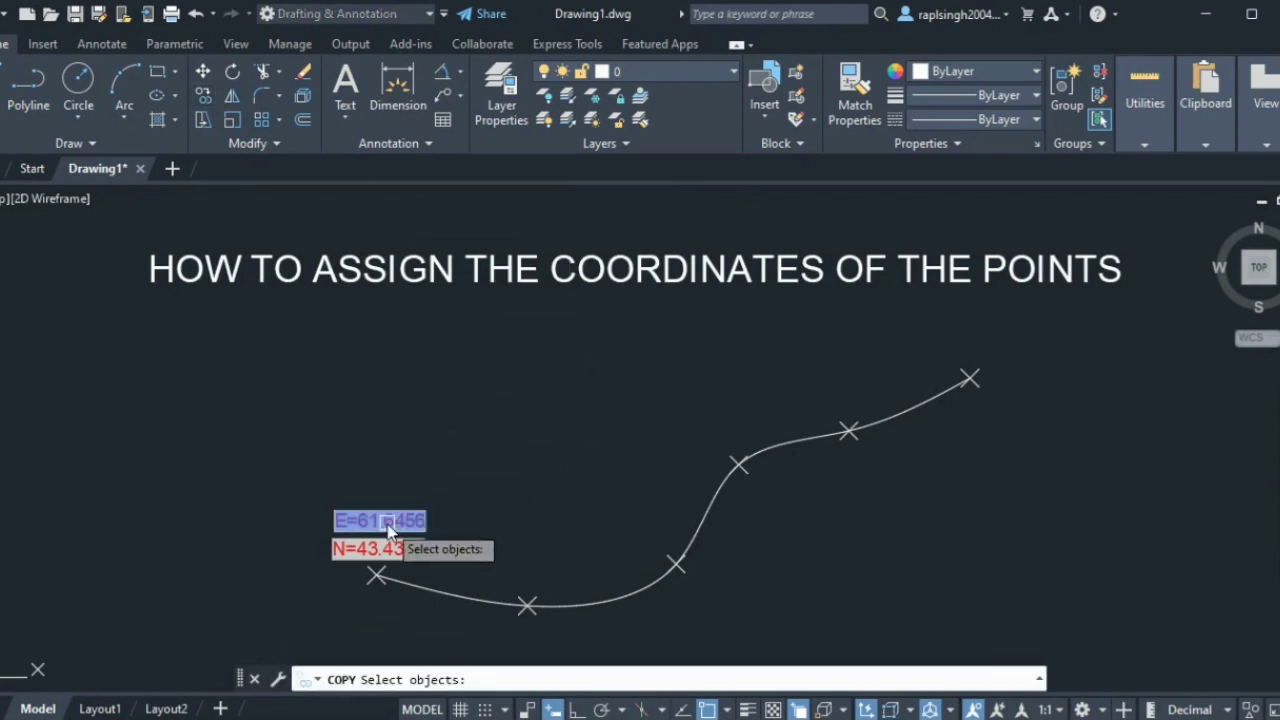
{"action": "left_click", "coordinate": [399, 550]}
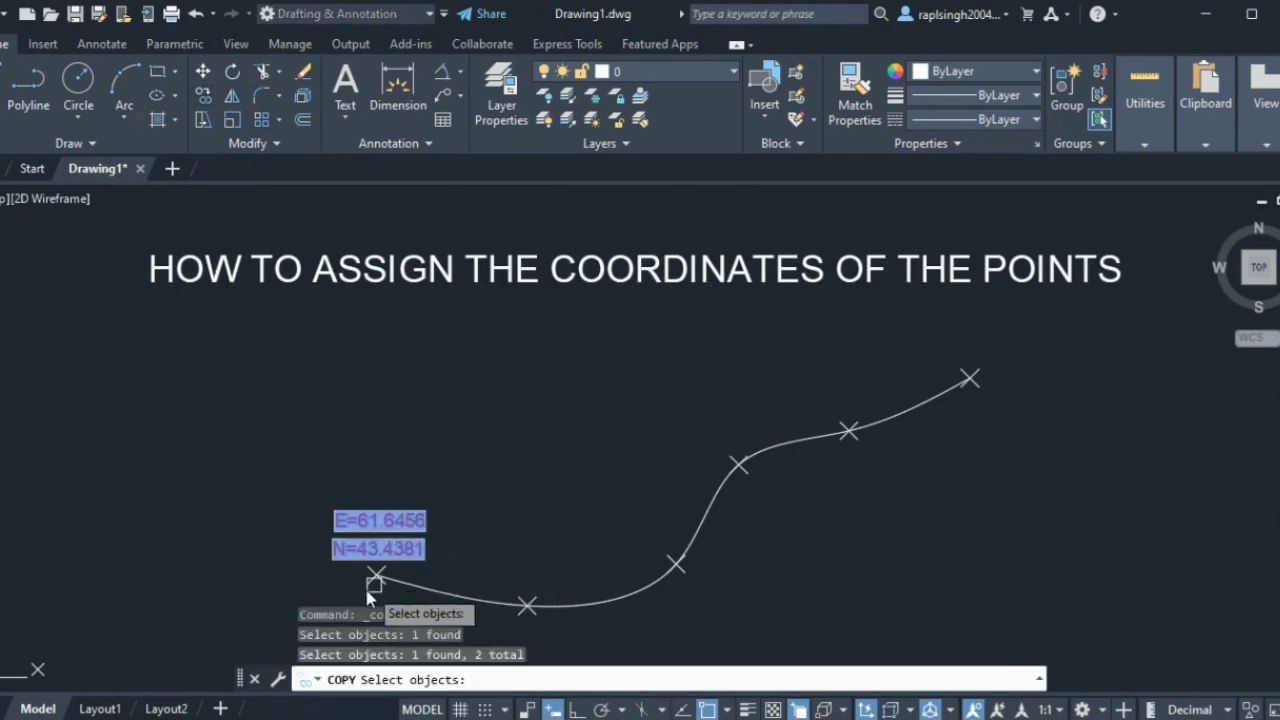
{"action": "left_click", "coordinate": [376, 575]}
{"action": "key", "text": "Return"}
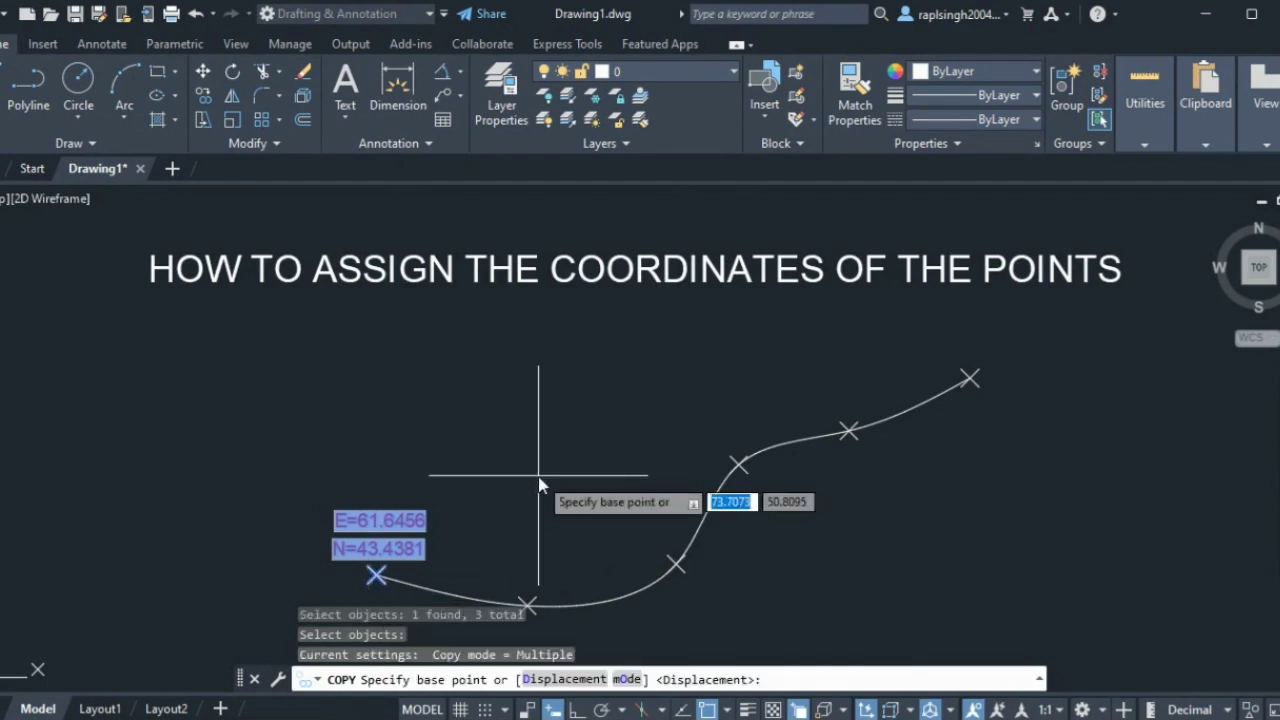
{"action": "left_click", "coordinate": [376, 575]}
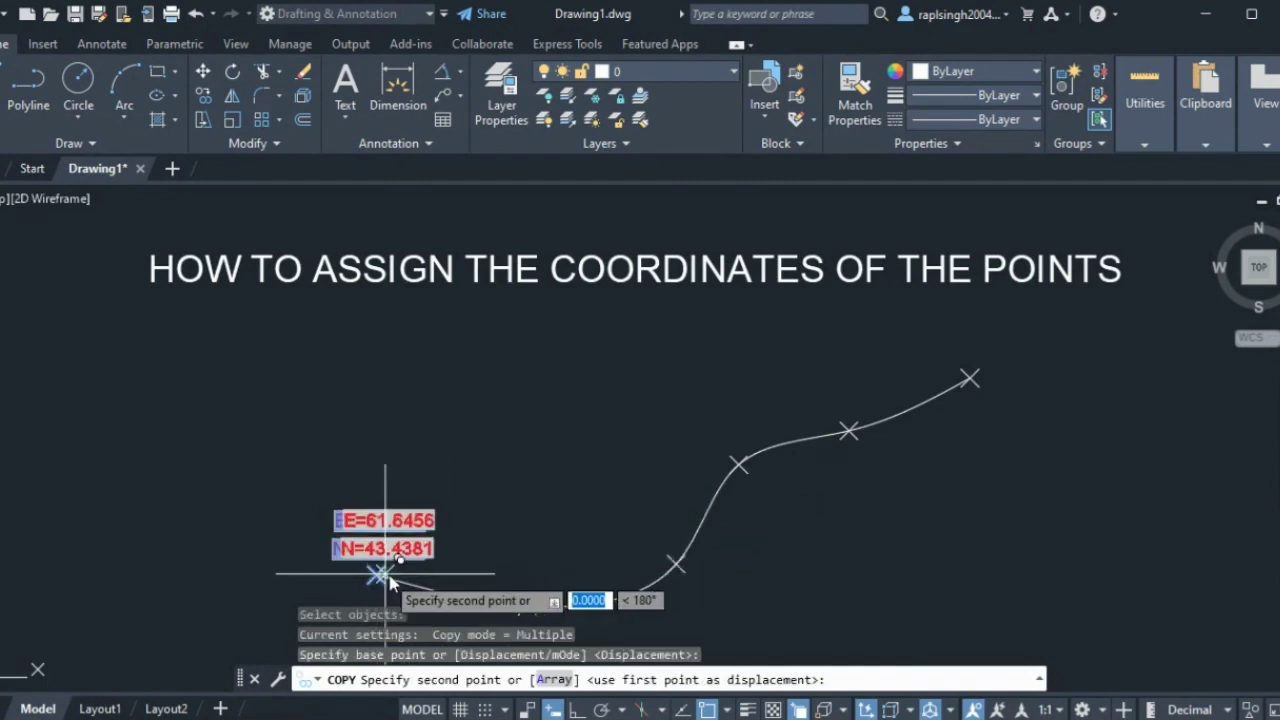
{"action": "left_click", "coordinate": [528, 604]}
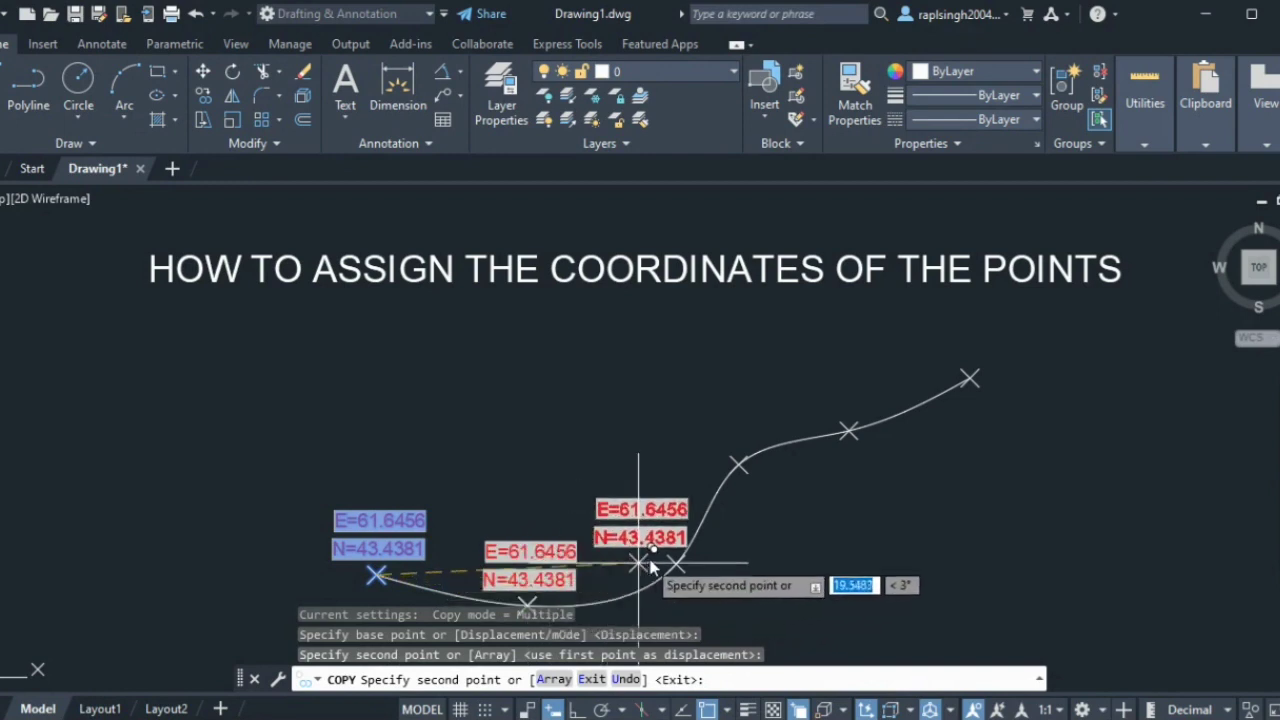
{"action": "left_click", "coordinate": [738, 463]}
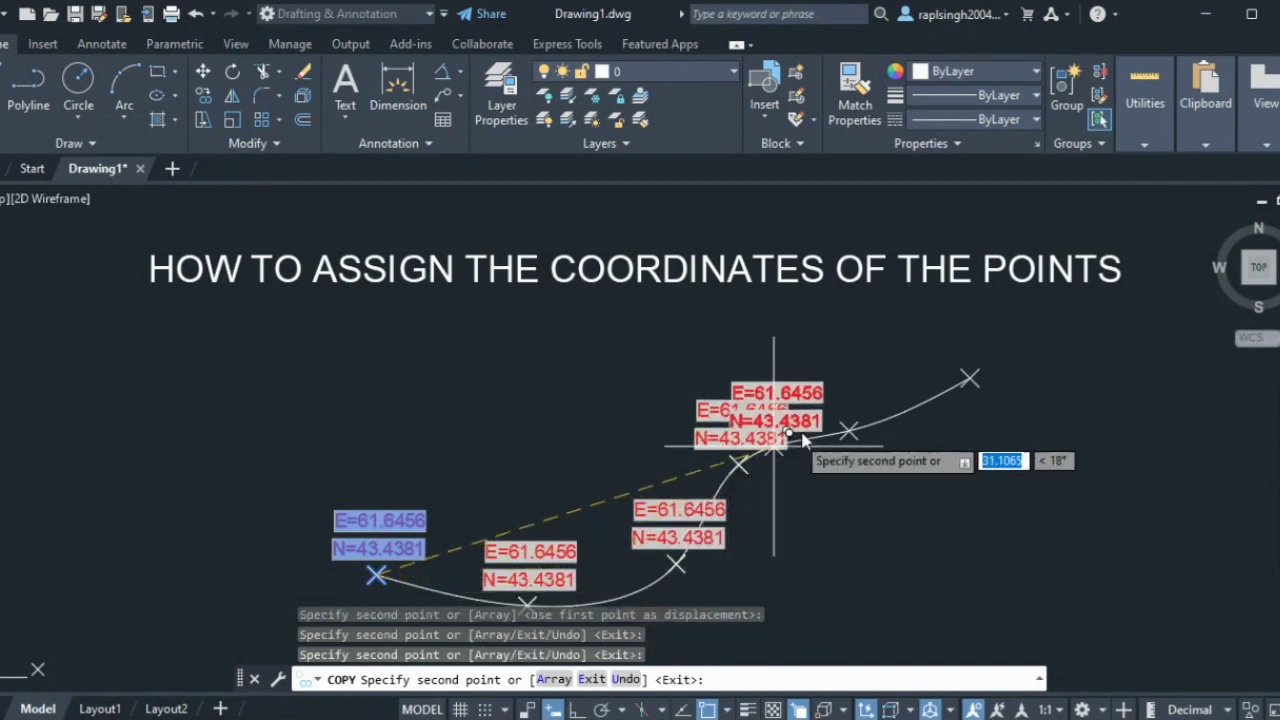
{"action": "left_click", "coordinate": [848, 431]}
{"action": "left_click", "coordinate": [970, 378]}
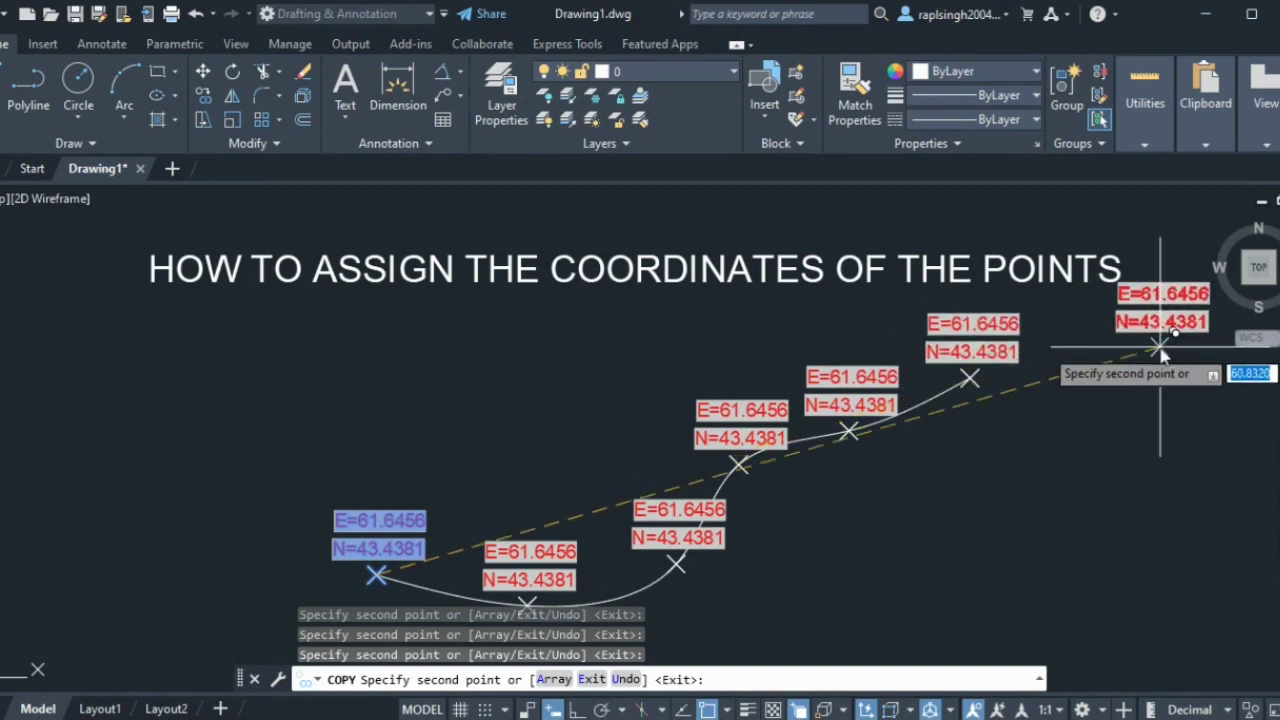
{"action": "key", "text": "Return"}
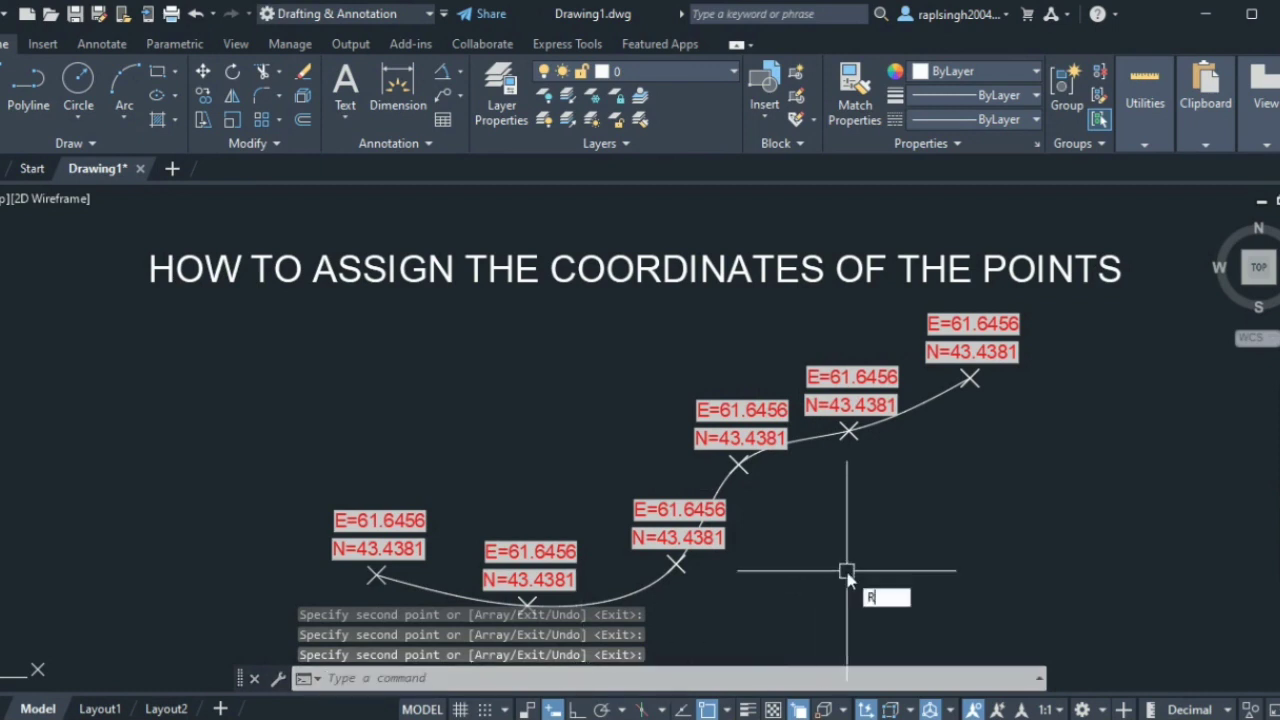
Step: Regenerate the drawing with RE to update the coordinate fields of the copied labels
{"action": "type", "text": "E"}
{"action": "key", "text": "Return"}
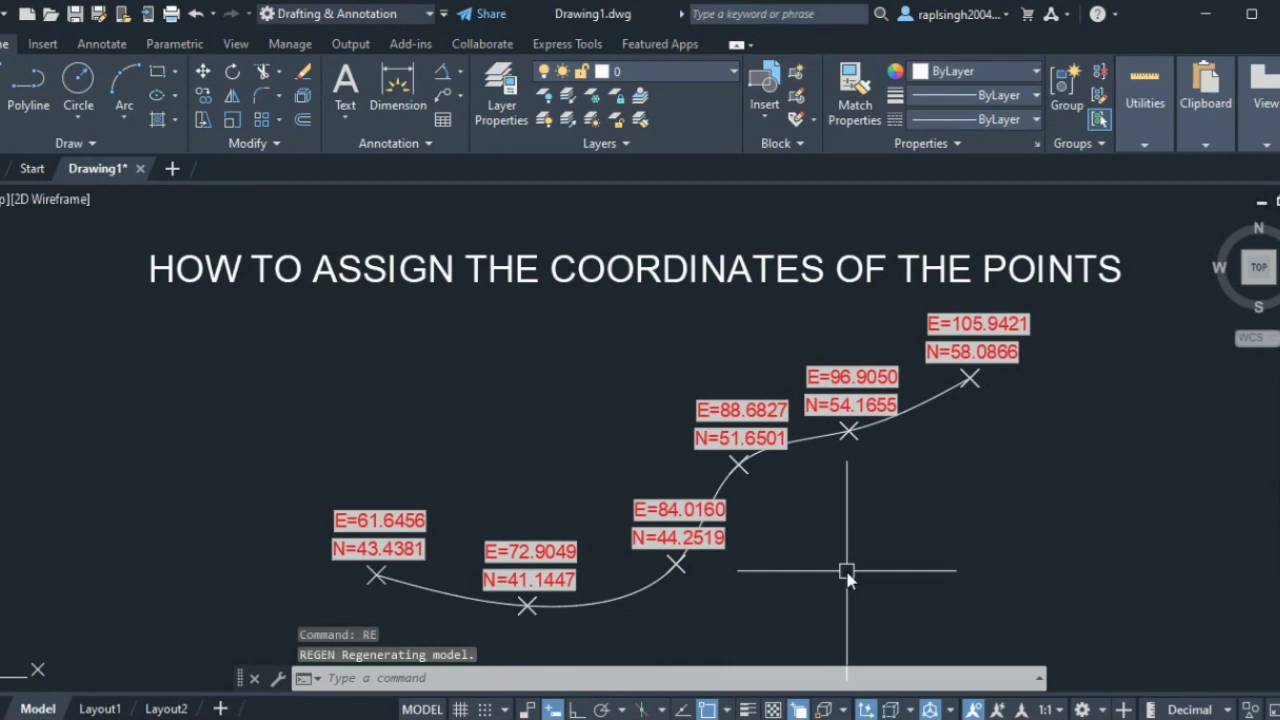